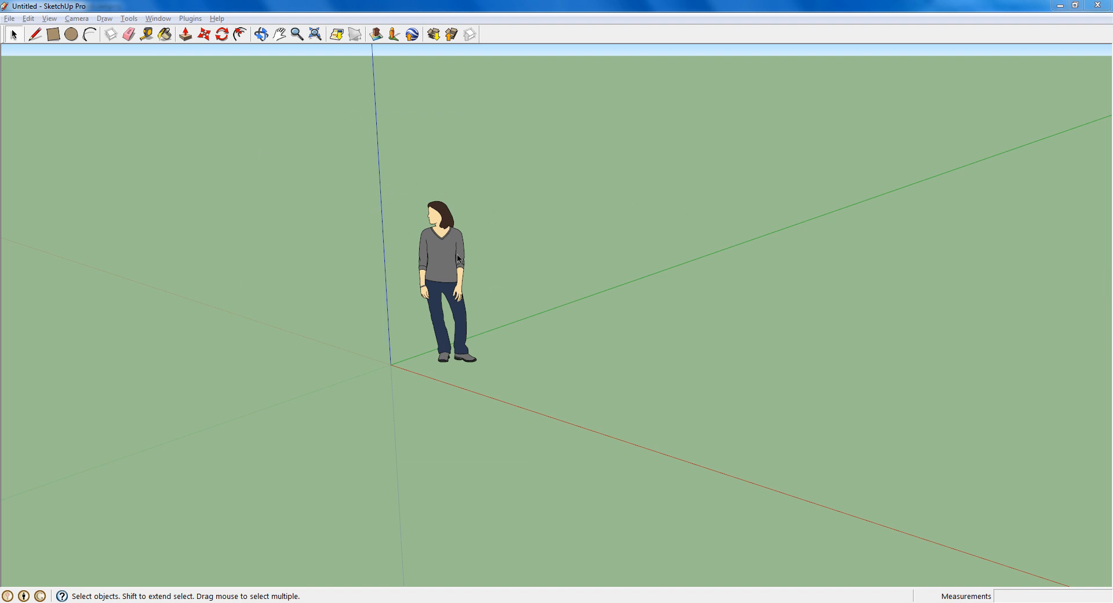
Delete the default human figure standing near the origin from the model.
{"action": "key", "text": "o"}
{"action": "left_click_drag", "start_coordinate": [441, 261], "coordinate": [458, 318]}
{"action": "key", "text": "space"}
{"action": "middle_click_drag", "start_coordinate": [494, 265], "coordinate": [453, 254]}
{"action": "left_click", "coordinate": [499, 238]}
{"action": "left_click", "coordinate": [495, 243]}
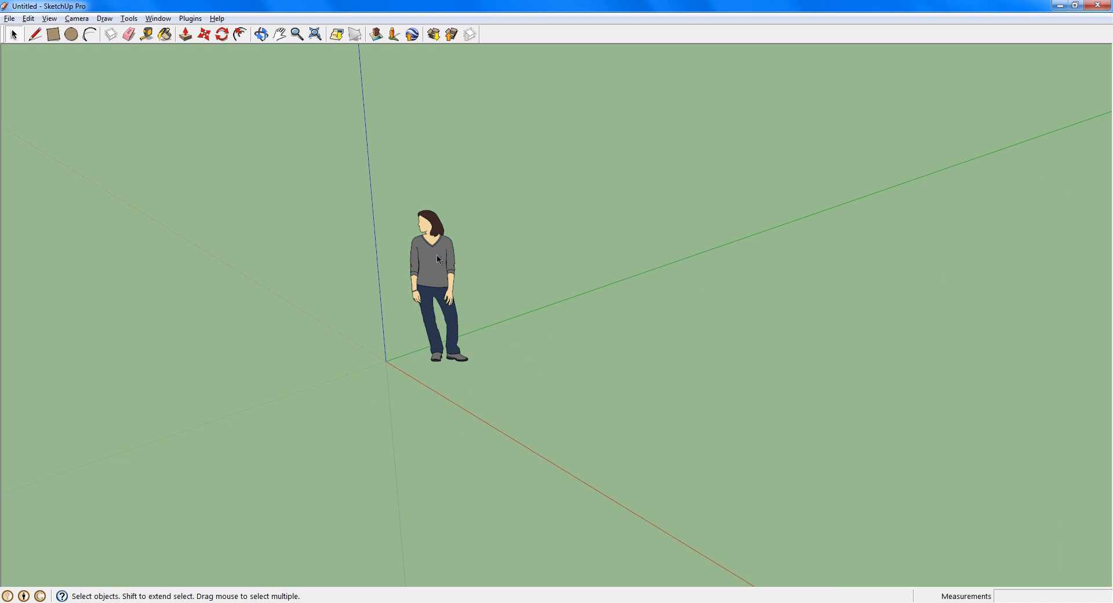
{"action": "left_click", "coordinate": [439, 261]}
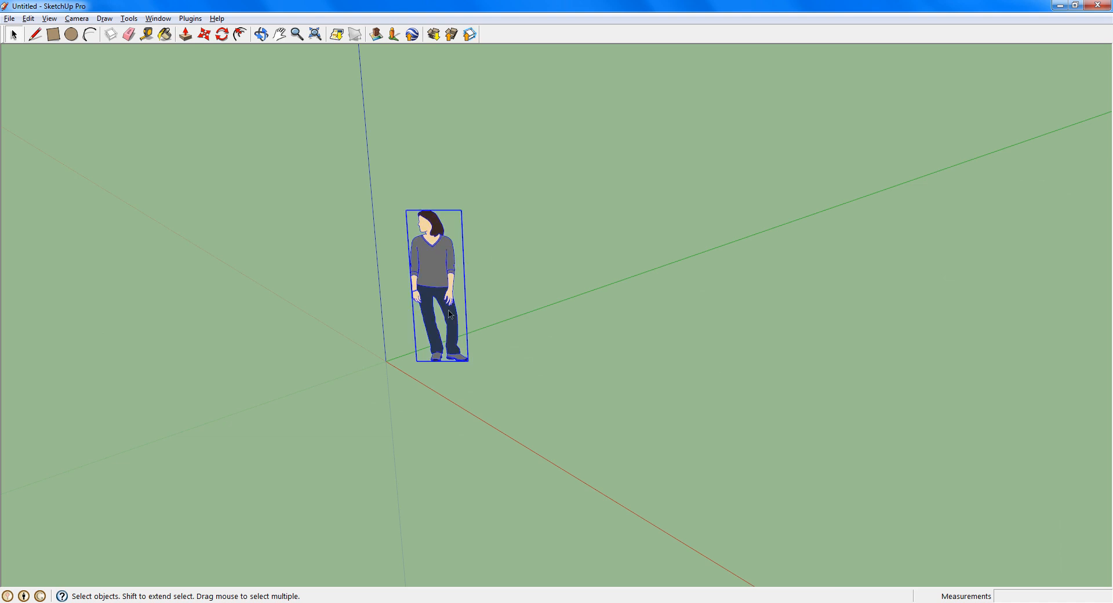
{"action": "key", "text": "Delete"}
{"action": "middle_click_drag", "start_coordinate": [375, 267], "coordinate": [394, 330]}
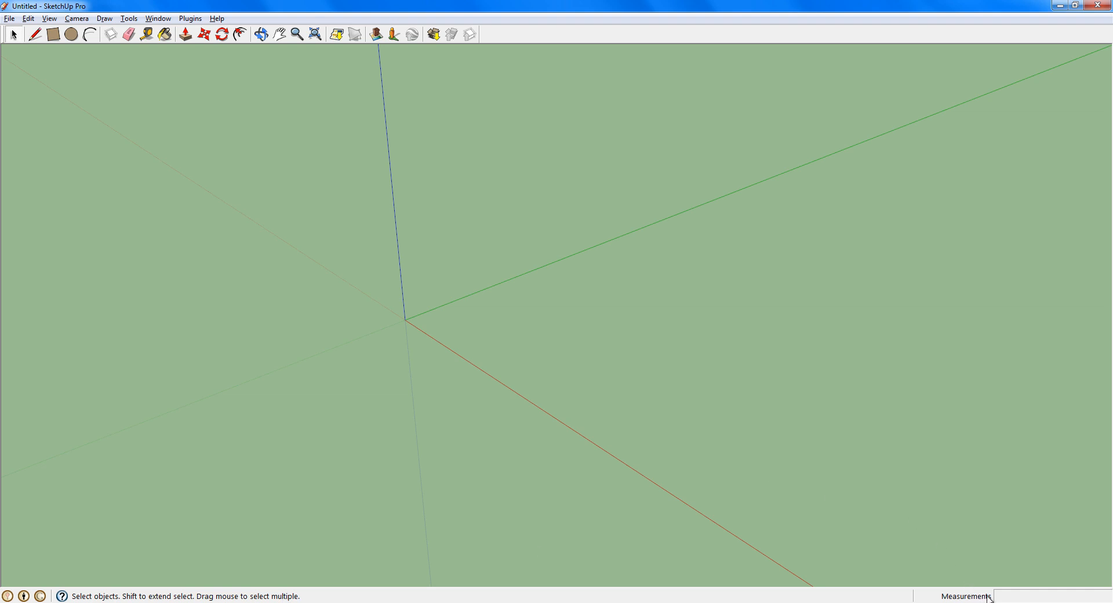
{"action": "left_click", "coordinate": [10, 19]}
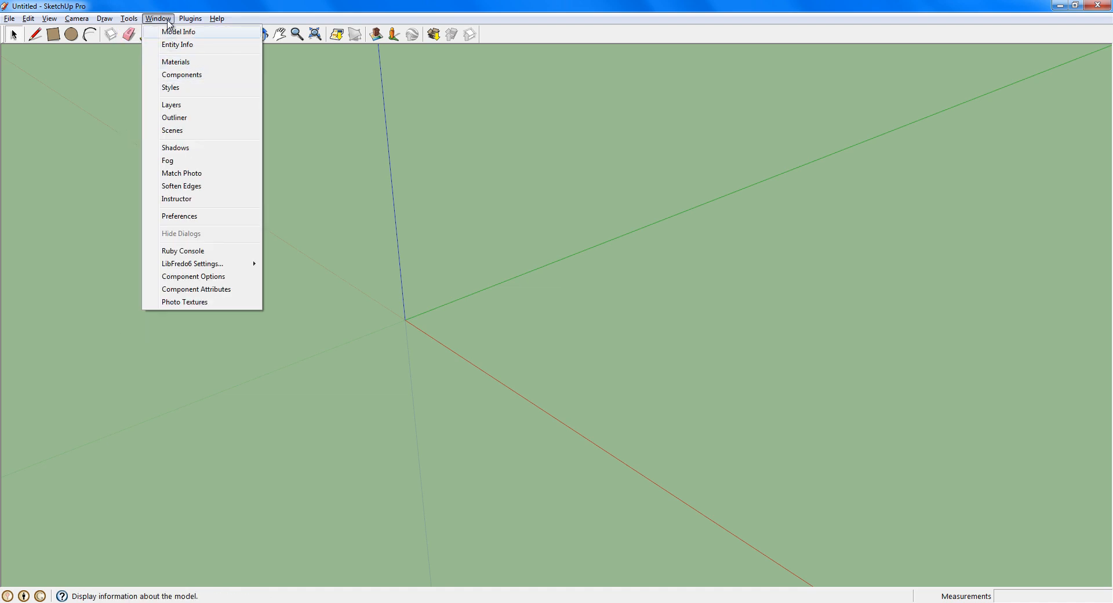
{"action": "left_click", "coordinate": [109, 19]}
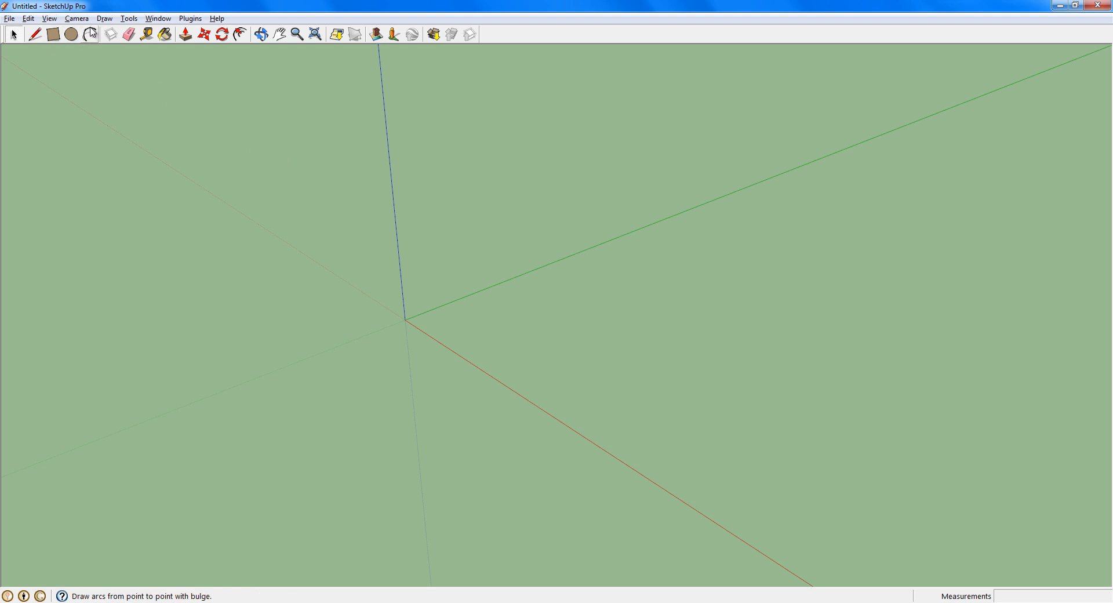
{"action": "left_click", "coordinate": [70, 37]}
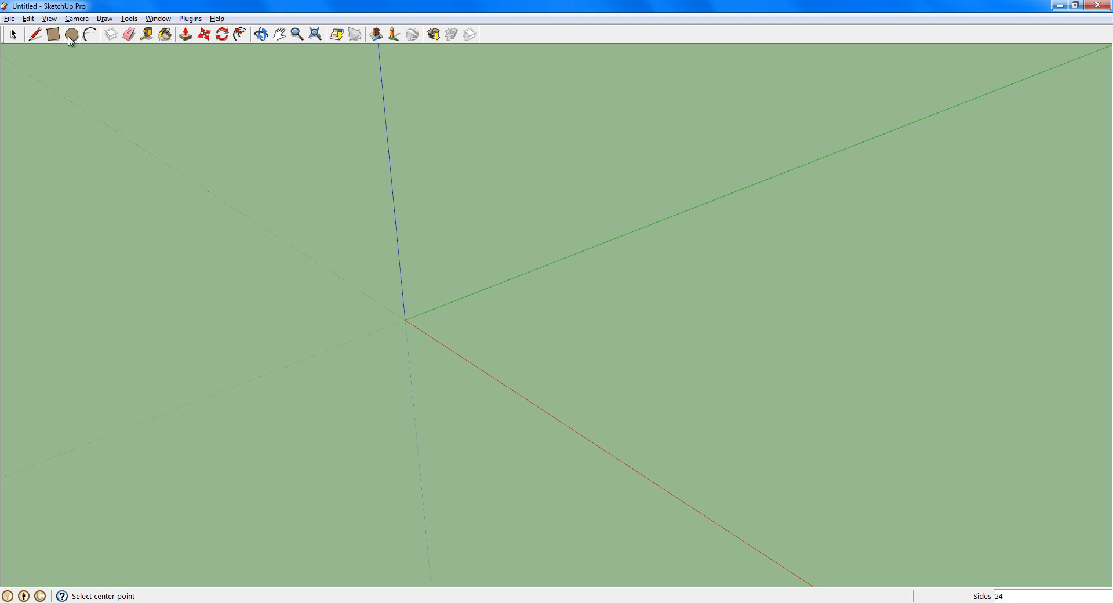
{"action": "left_click", "coordinate": [131, 19]}
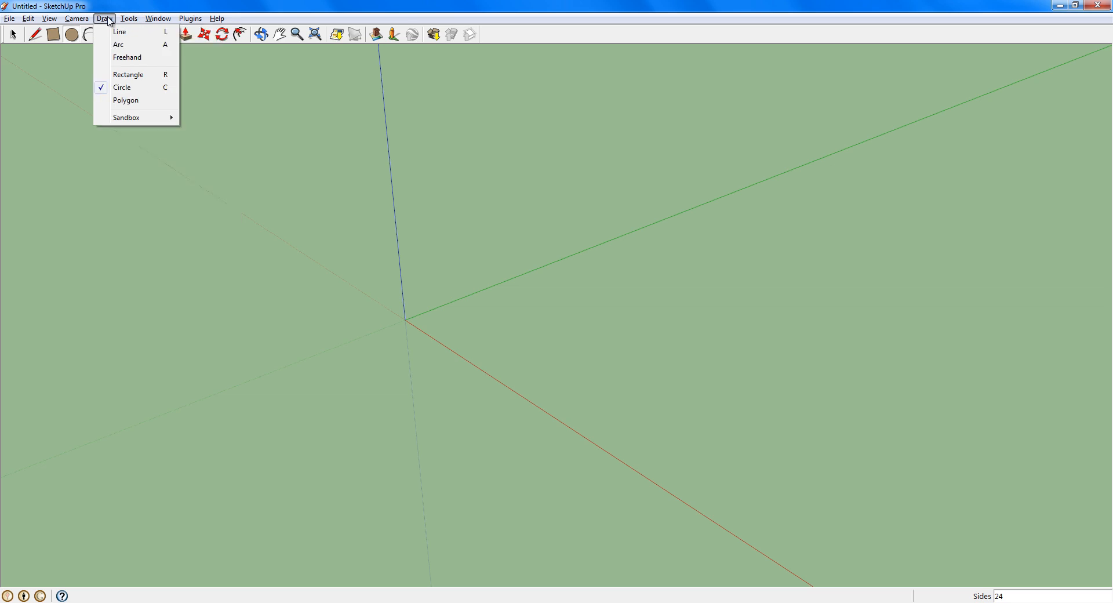
Display the Large Tool Set docked beside the drawing area, and close the Getting Started toolbar.
{"action": "mouse_move", "coordinate": [50, 21]}
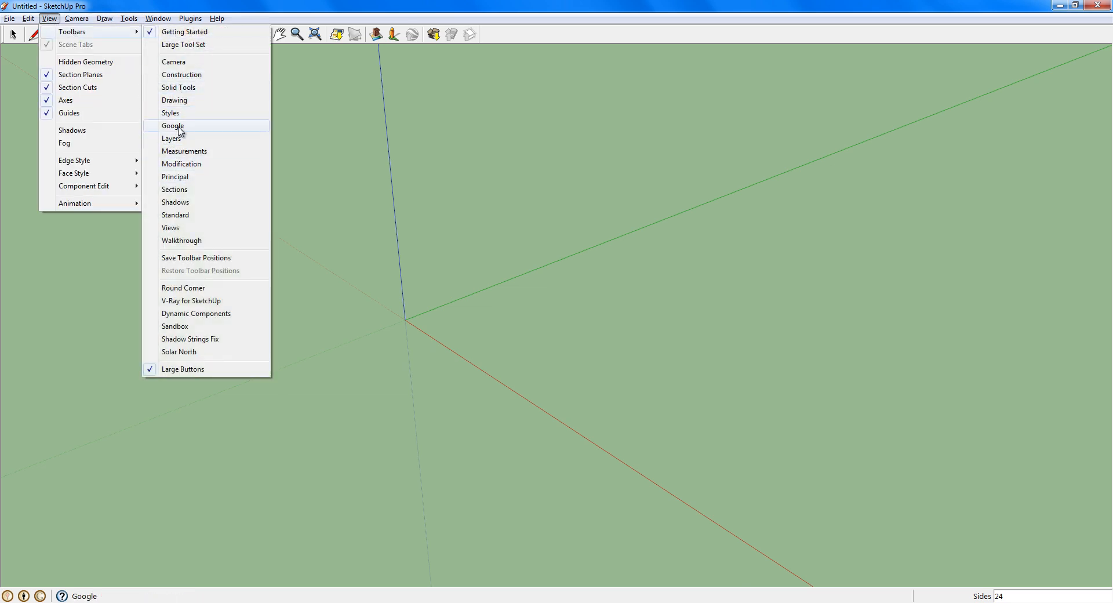
{"action": "left_click", "coordinate": [198, 47]}
{"action": "left_click_drag", "start_coordinate": [126, 66], "coordinate": [14, 46]}
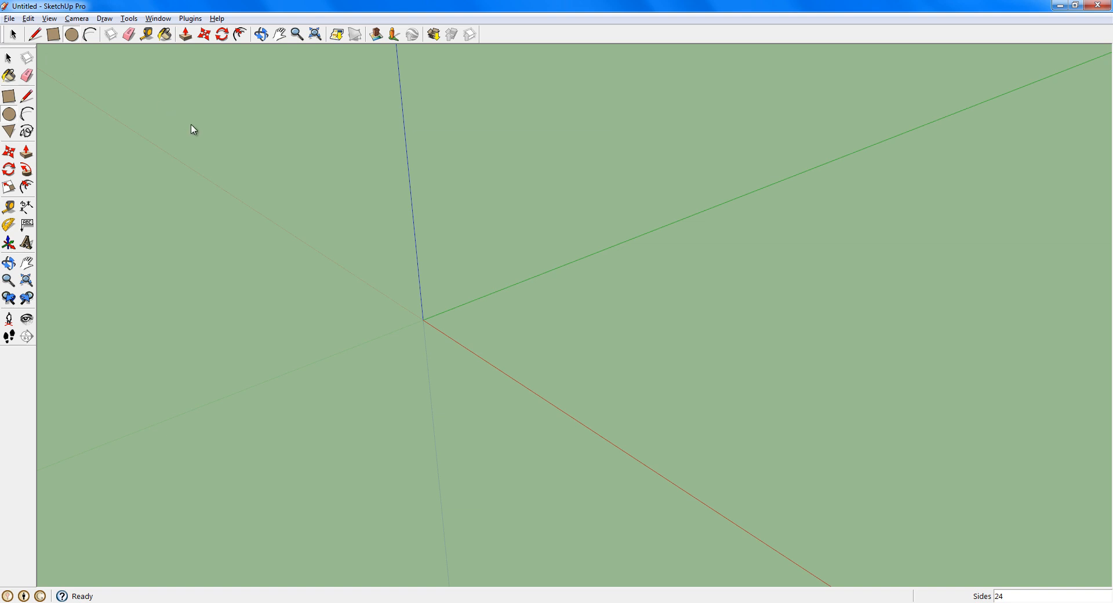
{"action": "left_click_drag", "start_coordinate": [191, 125], "coordinate": [191, 124]}
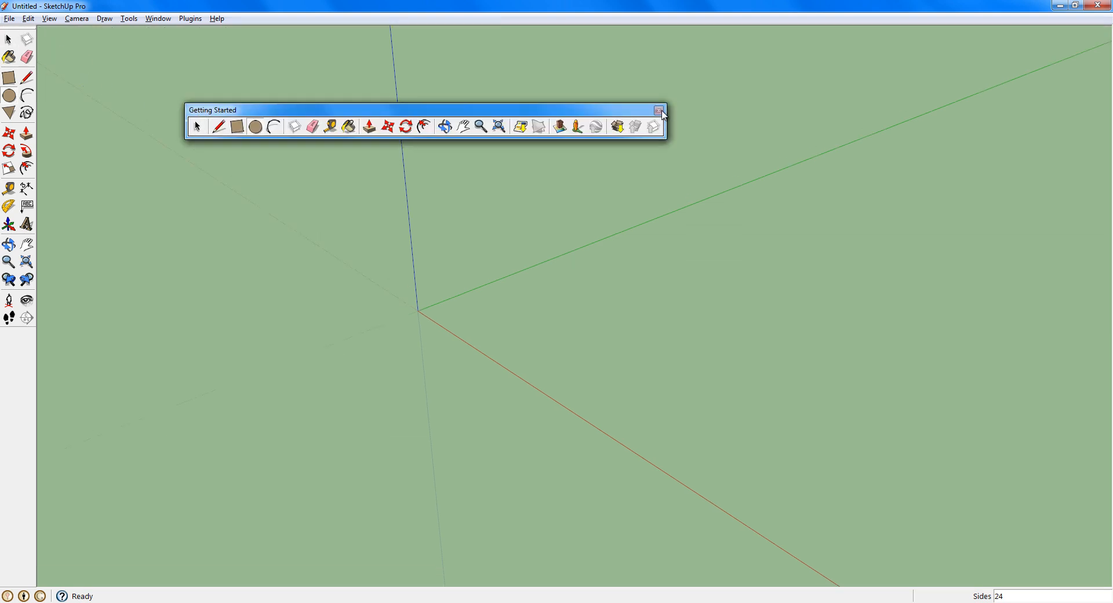
{"action": "left_click", "coordinate": [659, 110]}
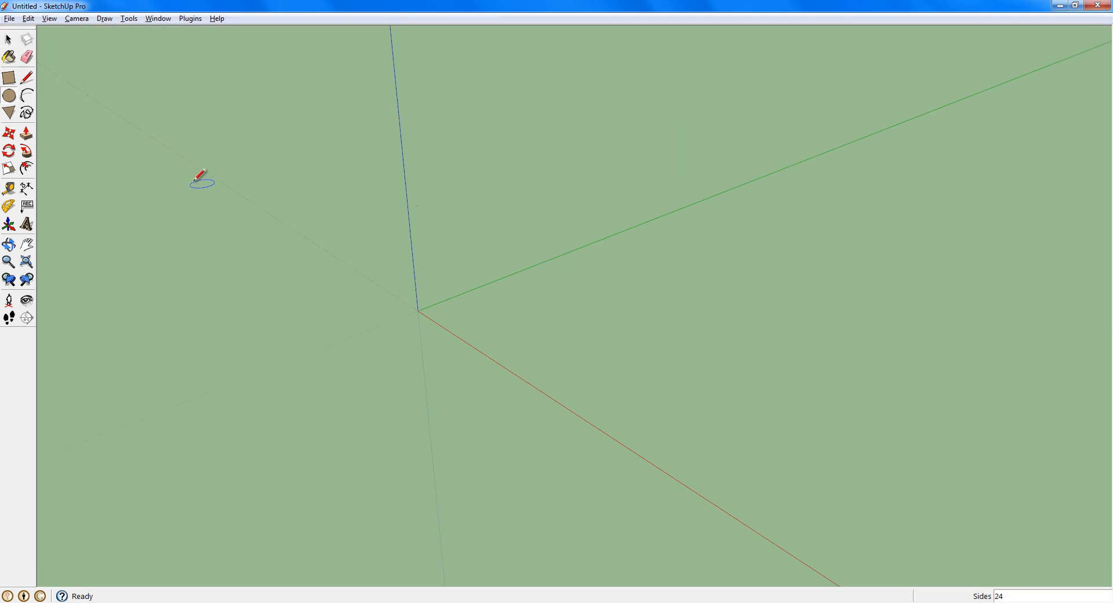
{"action": "left_click", "coordinate": [10, 40]}
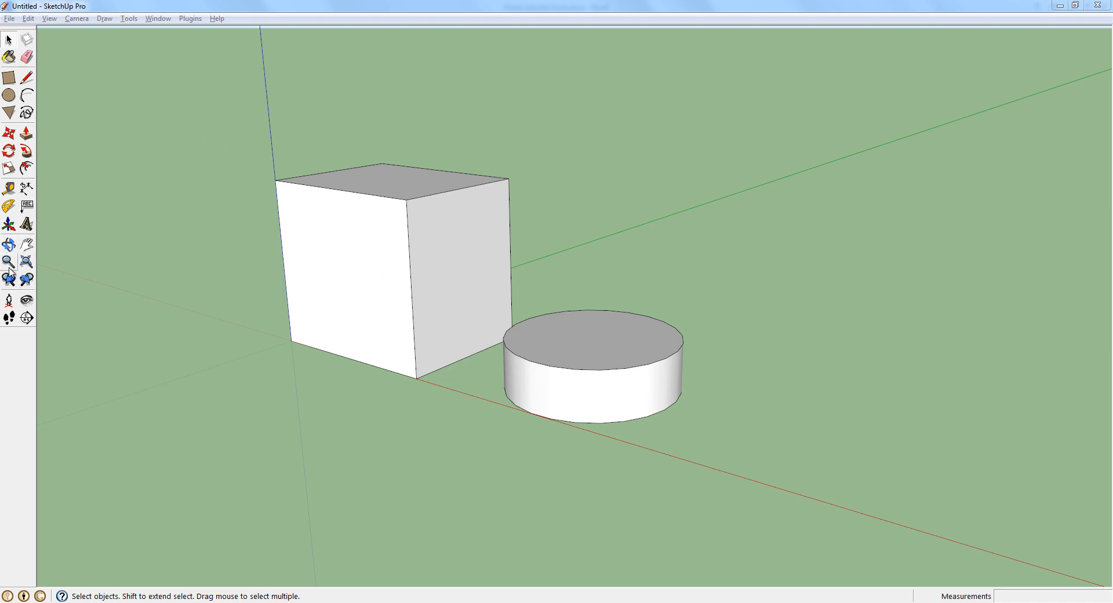
Orbit around the box and cylinder and pan the view sideways across them.
{"action": "left_click", "coordinate": [10, 246]}
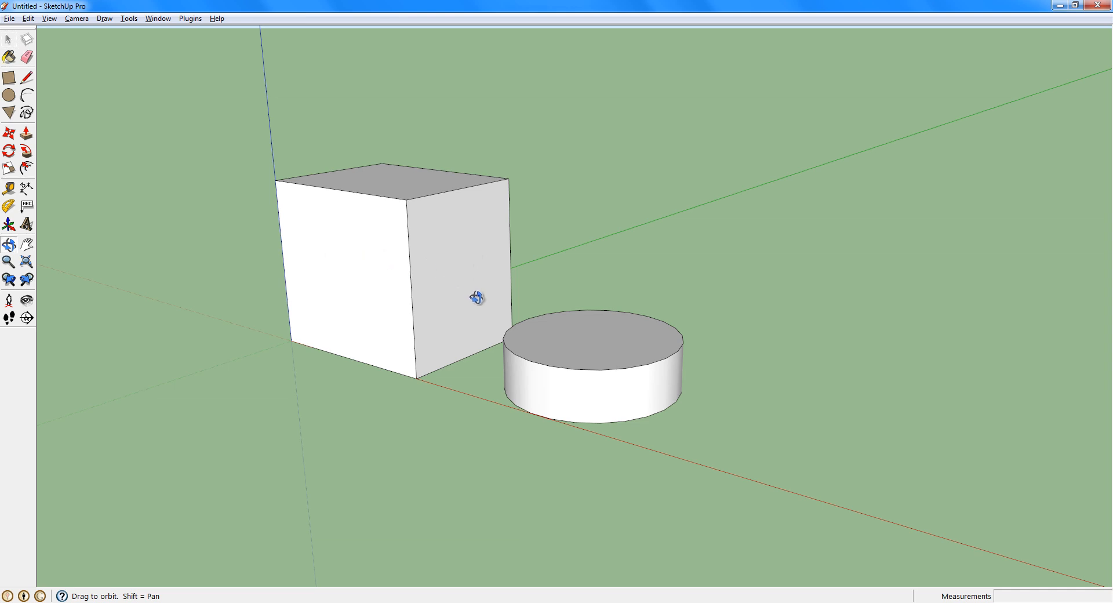
{"action": "left_click_drag", "start_coordinate": [468, 291], "coordinate": [292, 247]}
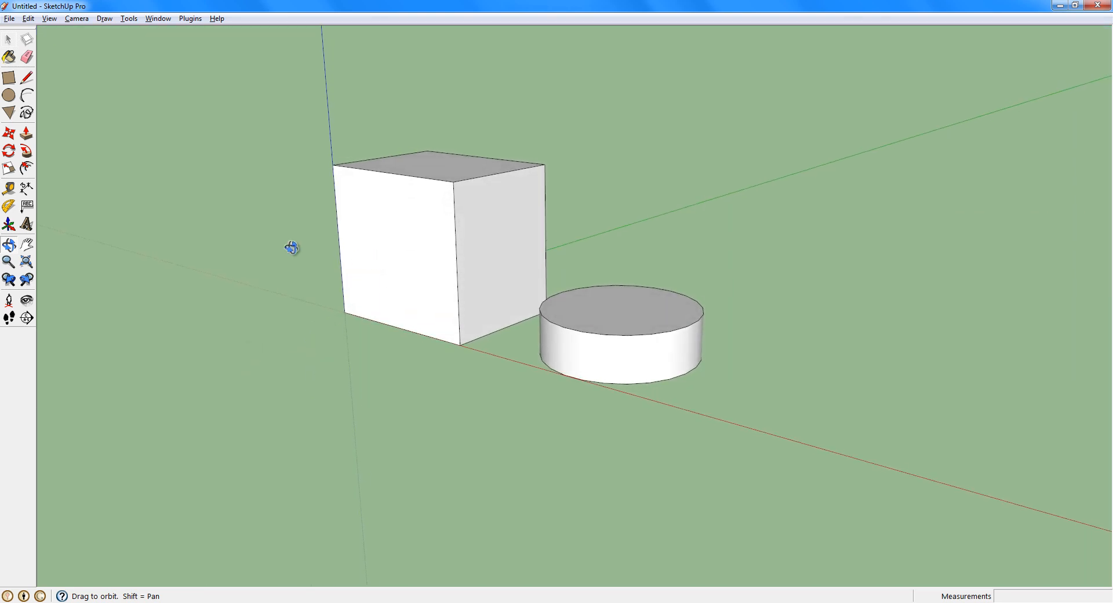
{"action": "left_click", "coordinate": [27, 246]}
{"action": "left_click_drag", "start_coordinate": [529, 238], "coordinate": [684, 260]}
{"action": "left_click_drag", "start_coordinate": [442, 260], "coordinate": [303, 265]}
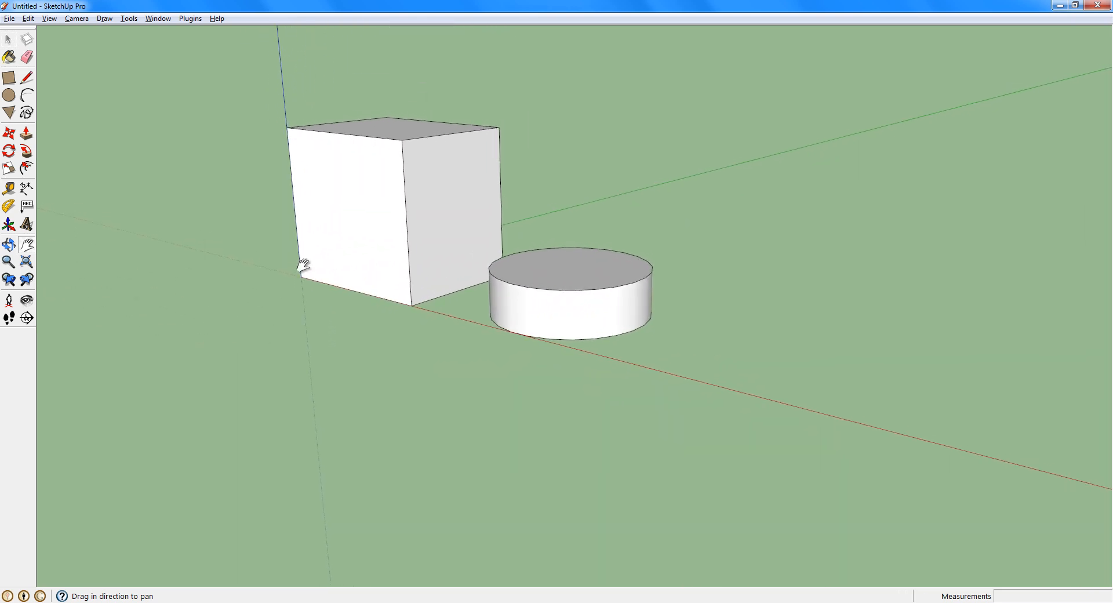
Zoom in and out on the box and cylinder, and fit the whole model in view with Zoom Extents.
{"action": "left_click", "coordinate": [8, 263]}
{"action": "left_click_drag", "start_coordinate": [381, 144], "coordinate": [383, 331]}
{"action": "left_click_drag", "start_coordinate": [593, 292], "coordinate": [509, 307]}
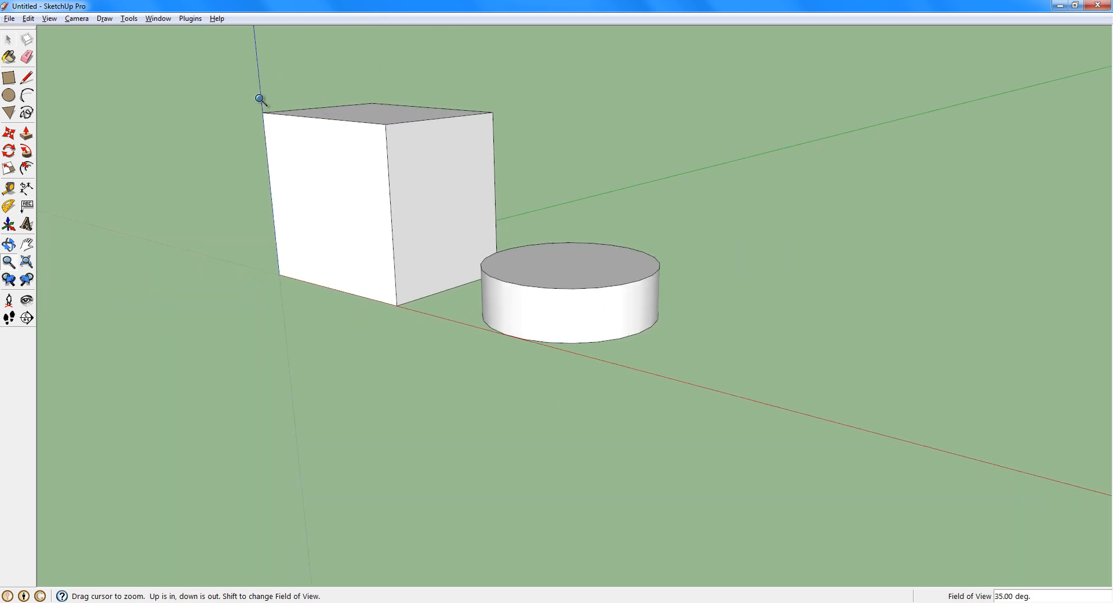
{"action": "left_click_drag", "start_coordinate": [261, 100], "coordinate": [113, 262]}
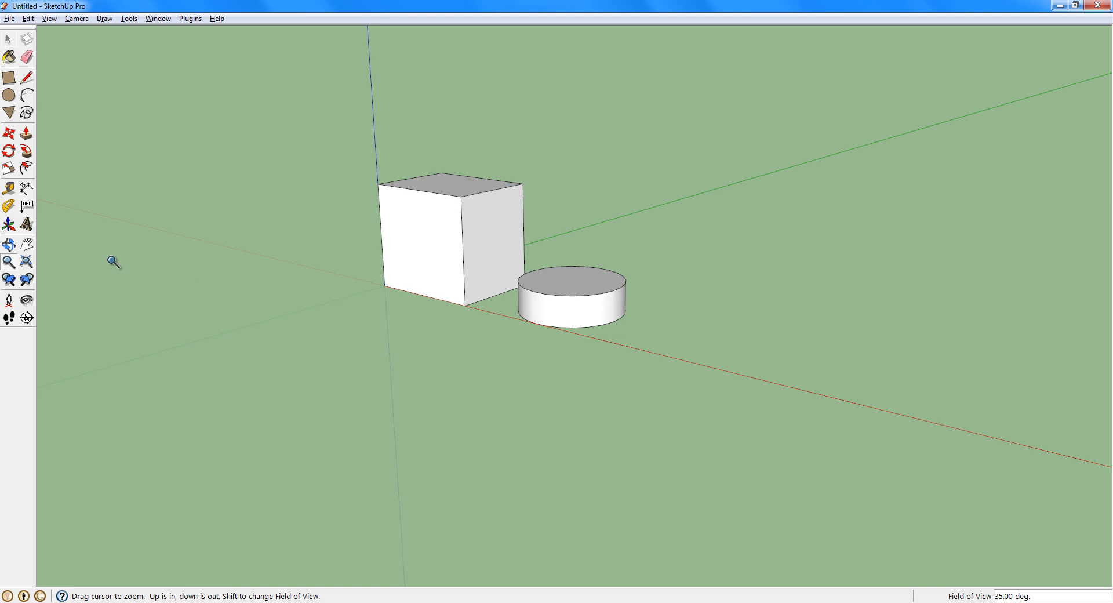
{"action": "left_click", "coordinate": [26, 264]}
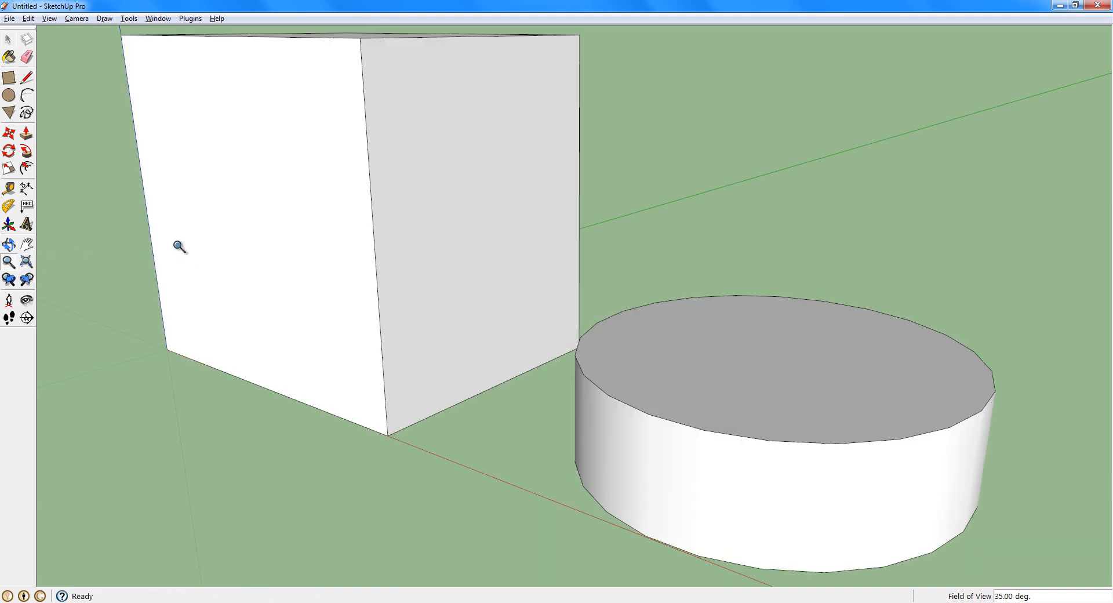
Pan and orbit until the shapes are out of sight, and bring the whole model back with Zoom Extents.
{"action": "left_click", "coordinate": [25, 252]}
{"action": "left_click_drag", "start_coordinate": [237, 217], "coordinate": [172, 229]}
{"action": "left_click_drag", "start_coordinate": [521, 227], "coordinate": [245, 209]}
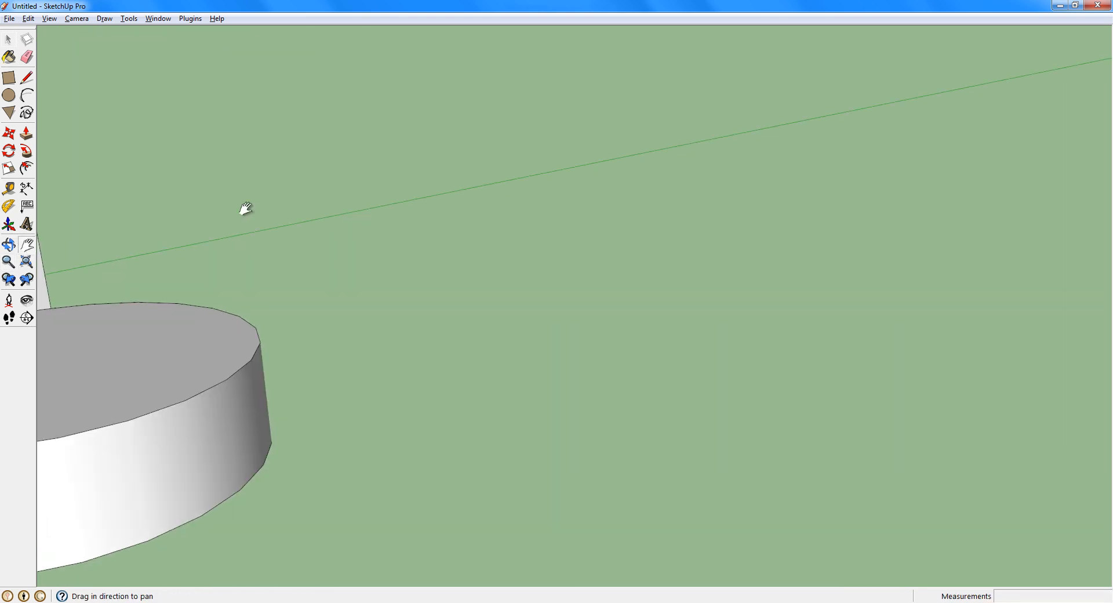
{"action": "left_click_drag", "start_coordinate": [696, 153], "coordinate": [317, 168]}
{"action": "left_click_drag", "start_coordinate": [458, 165], "coordinate": [209, 204]}
{"action": "left_click", "coordinate": [9, 244]}
{"action": "left_click_drag", "start_coordinate": [285, 143], "coordinate": [315, 113]}
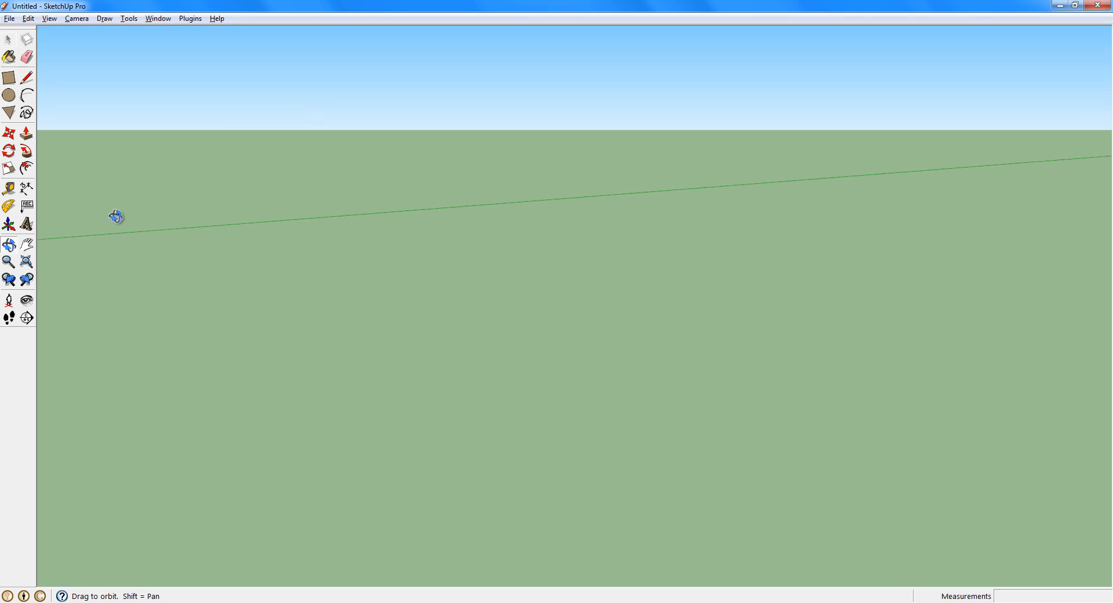
{"action": "left_click", "coordinate": [26, 263]}
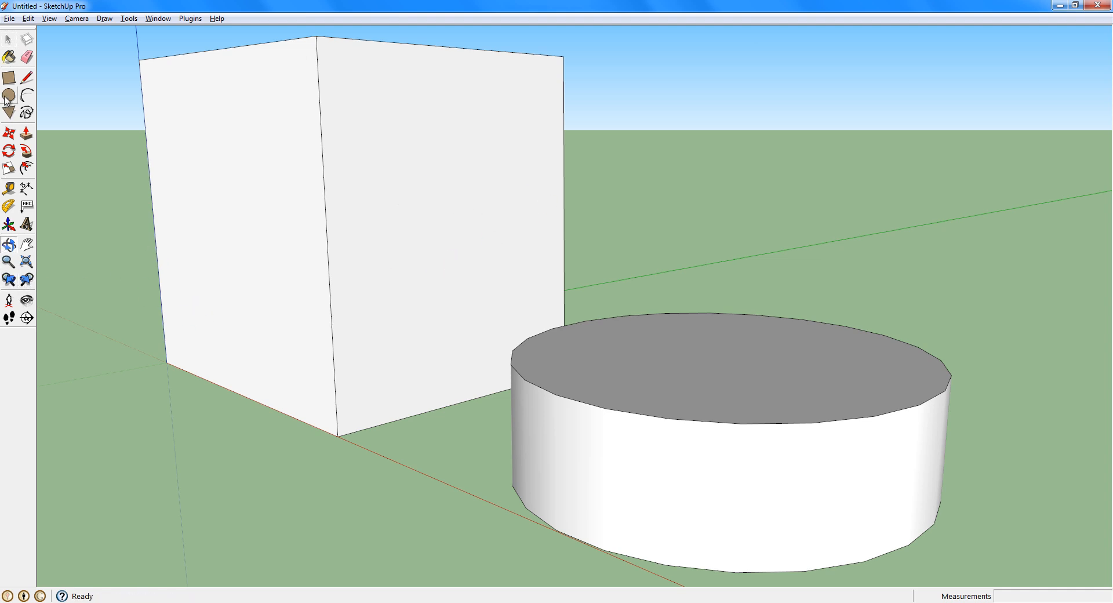
Zoom out from the box and cylinder and switch back and forth between the previous and next camera views.
{"action": "left_click", "coordinate": [8, 261]}
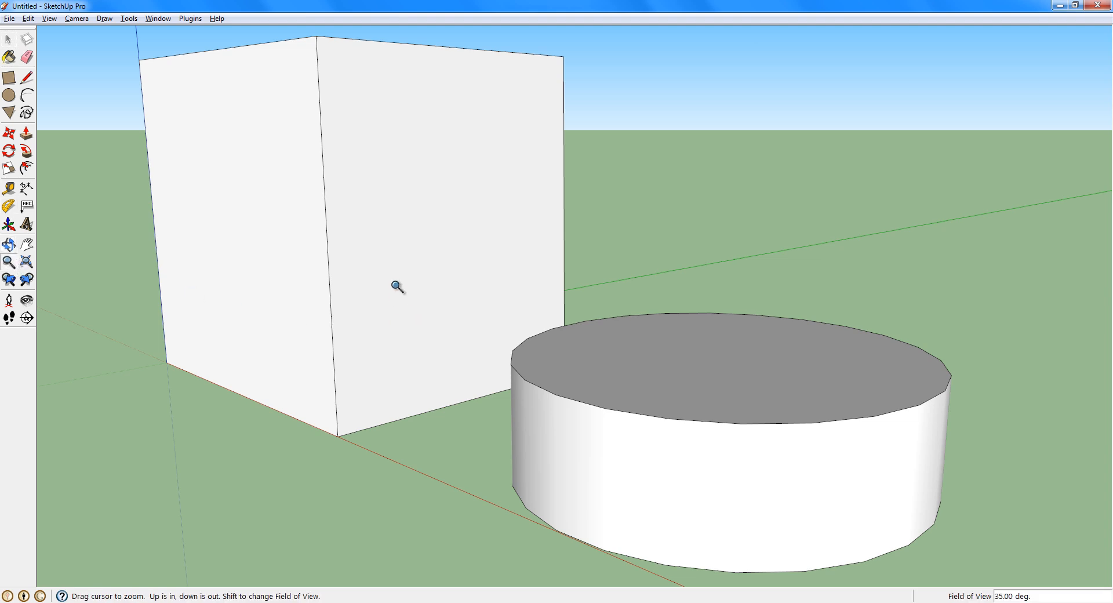
{"action": "left_click_drag", "start_coordinate": [398, 288], "coordinate": [521, 289]}
{"action": "scroll", "coordinate": [518, 289], "scroll_direction": "down", "scroll_amount": 1}
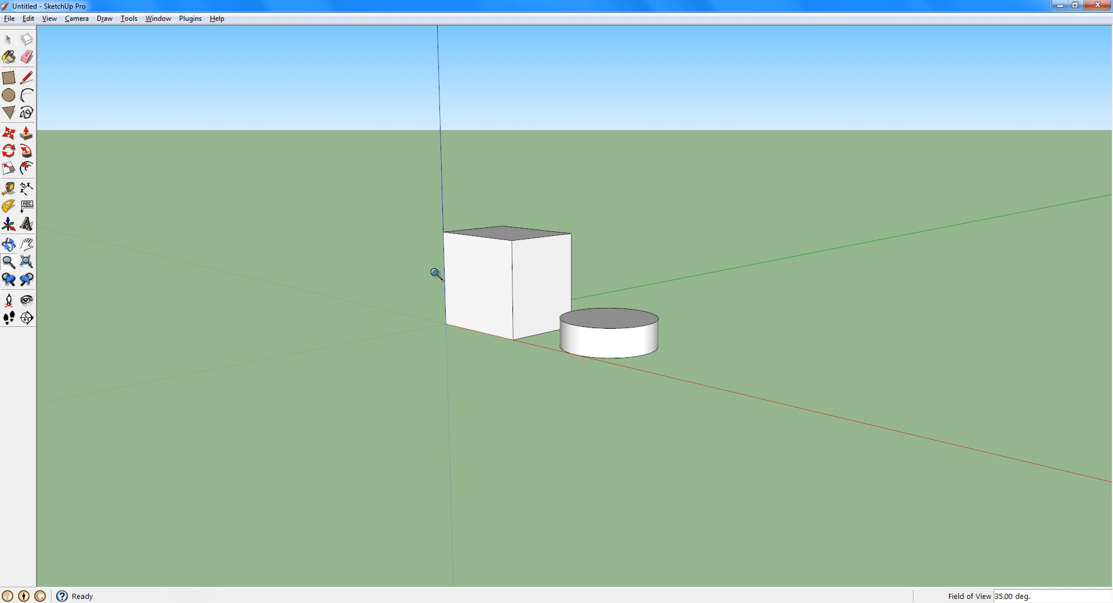
{"action": "left_click", "coordinate": [10, 280]}
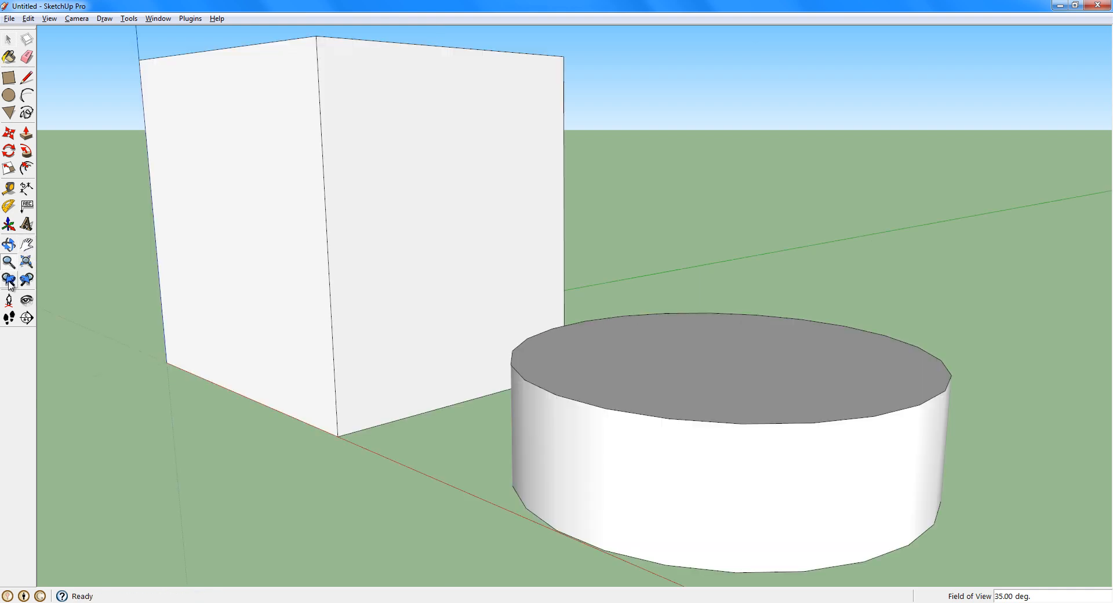
{"action": "left_click", "coordinate": [24, 281]}
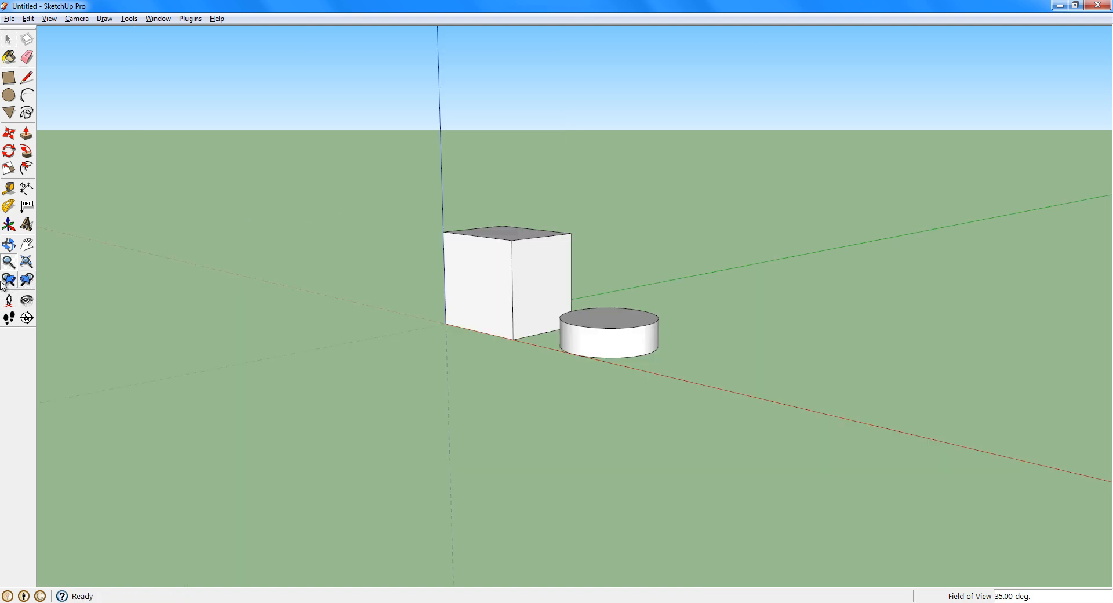
{"action": "left_click", "coordinate": [10, 280]}
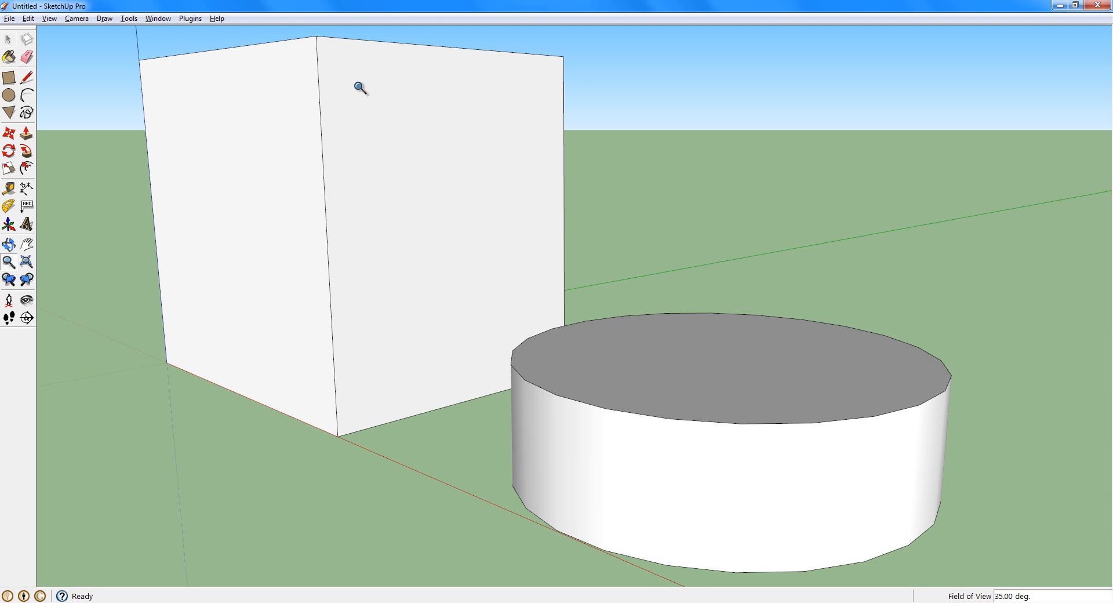
Orbit to the other side of the shapes and step back through the earlier camera views, ending with the Select tool.
{"action": "left_click", "coordinate": [9, 245]}
{"action": "left_click_drag", "start_coordinate": [423, 256], "coordinate": [520, 301]}
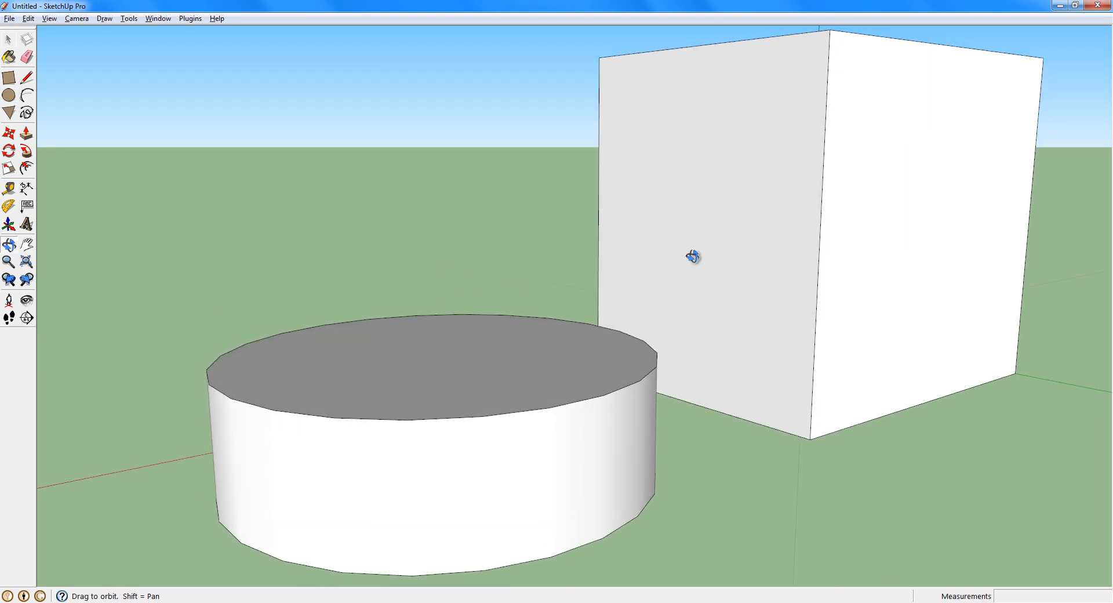
{"action": "left_click", "coordinate": [8, 281]}
{"action": "left_click", "coordinate": [9, 280]}
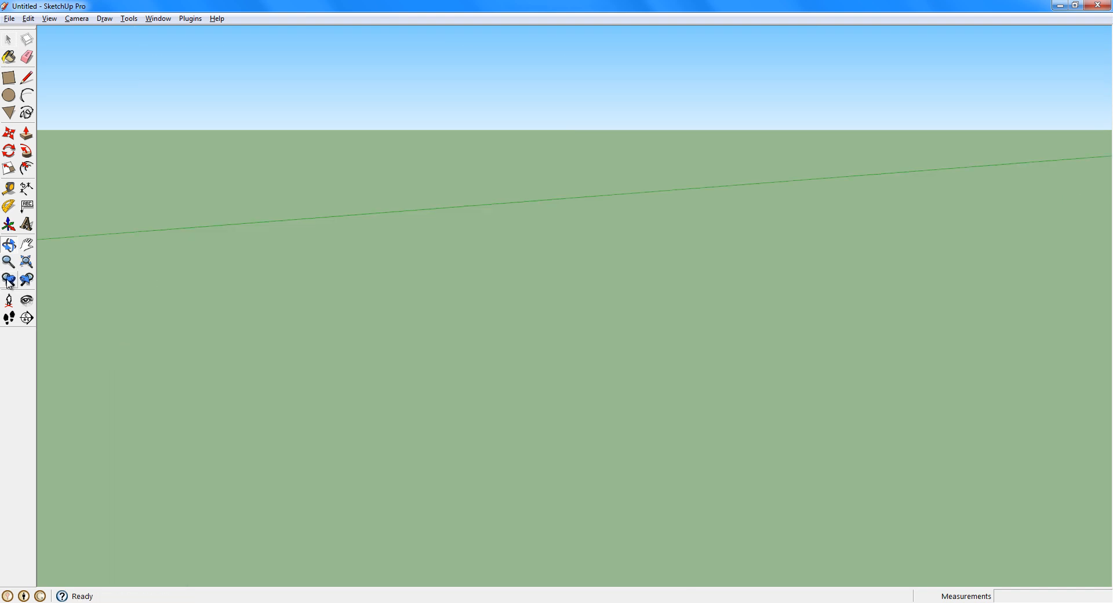
{"action": "left_click", "coordinate": [8, 281]}
{"action": "left_click", "coordinate": [9, 281]}
{"action": "left_click", "coordinate": [8, 280]}
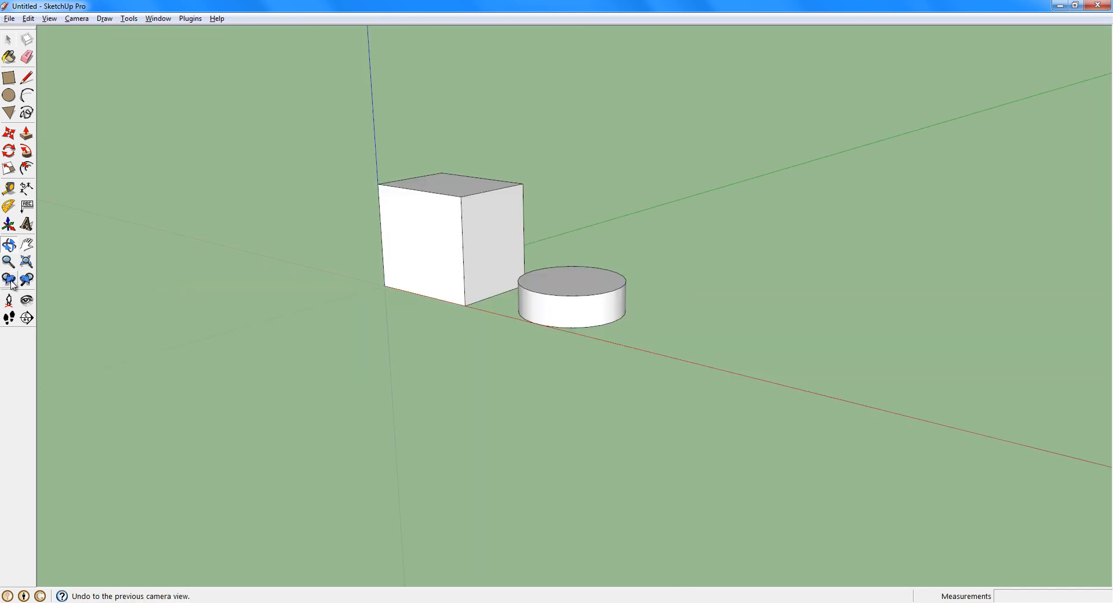
{"action": "left_click", "coordinate": [8, 281]}
{"action": "left_click", "coordinate": [8, 281]}
{"action": "left_click", "coordinate": [9, 281]}
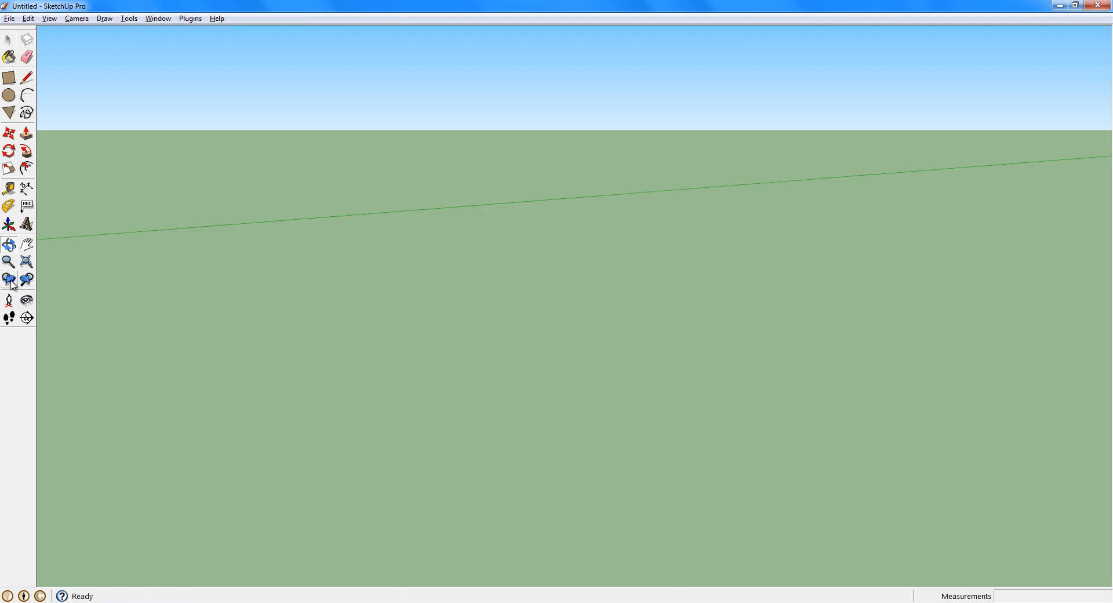
{"action": "left_click", "coordinate": [9, 280]}
{"action": "left_click", "coordinate": [9, 281]}
{"action": "left_click", "coordinate": [9, 281]}
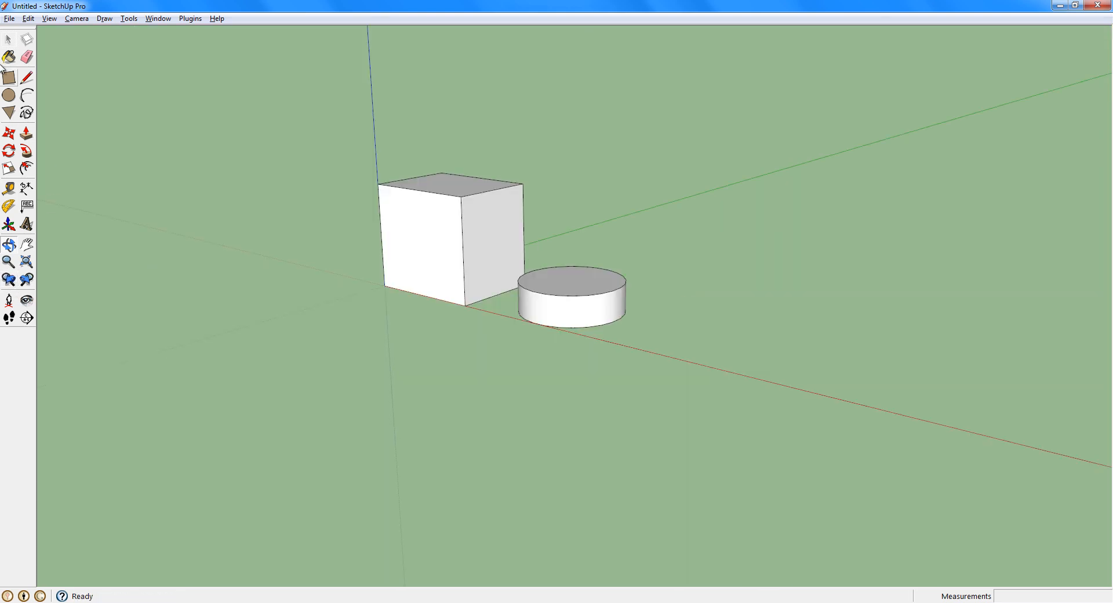
{"action": "left_click", "coordinate": [8, 40]}
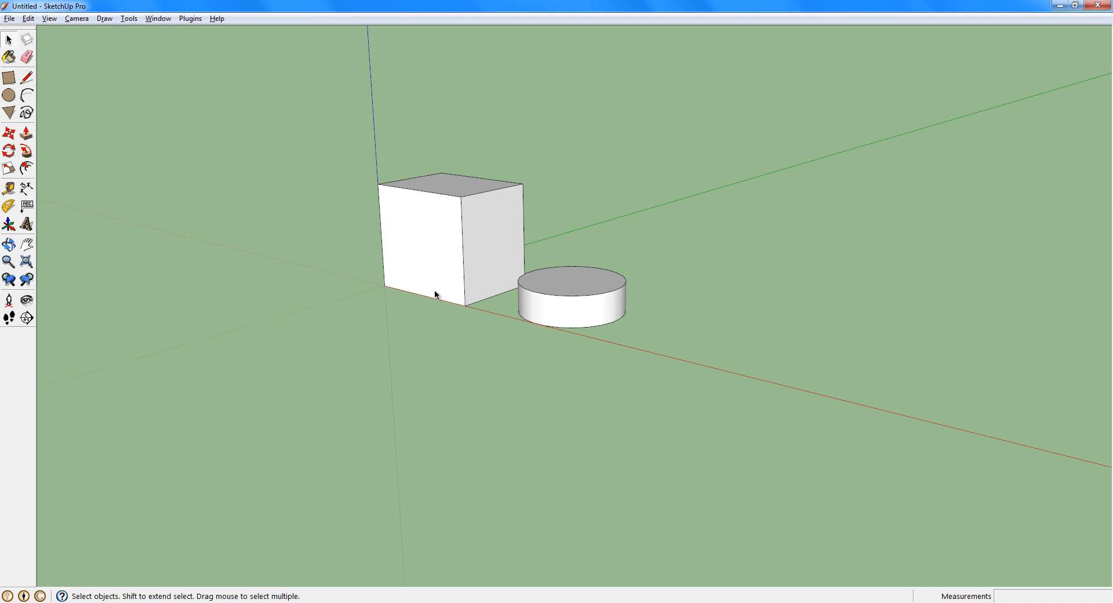
Examine the box and cylinder more closely using the Orbit and Zoom tools.
{"action": "mouse_move", "coordinate": [499, 275]}
{"action": "middle_mouse_down"}
{"action": "mouse_move", "coordinate": [330, 209]}
{"action": "mouse_move", "coordinate": [607, 273]}
{"action": "mouse_move", "coordinate": [339, 273]}
{"action": "mouse_move", "coordinate": [603, 294]}
{"action": "mouse_move", "coordinate": [583, 270]}
{"action": "mouse_move", "coordinate": [560, 287]}
{"action": "mouse_move", "coordinate": [556, 271]}
{"action": "mouse_move", "coordinate": [503, 294]}
{"action": "mouse_move", "coordinate": [481, 278]}
{"action": "mouse_move", "coordinate": [456, 280]}
{"action": "mouse_move", "coordinate": [496, 267]}
{"action": "mouse_move", "coordinate": [497, 281]}
{"action": "mouse_move", "coordinate": [495, 267]}
{"action": "mouse_move", "coordinate": [517, 273]}
{"action": "mouse_move", "coordinate": [496, 271]}
{"action": "mouse_move", "coordinate": [522, 258]}
{"action": "mouse_move", "coordinate": [390, 232]}
{"action": "mouse_move", "coordinate": [487, 77]}
{"action": "mouse_move", "coordinate": [596, 221]}
{"action": "mouse_move", "coordinate": [449, 373]}
{"action": "mouse_move", "coordinate": [666, 162]}
{"action": "mouse_move", "coordinate": [496, 261]}
{"action": "mouse_move", "coordinate": [259, 256]}
{"action": "mouse_move", "coordinate": [667, 248]}
{"action": "mouse_move", "coordinate": [527, 319]}
{"action": "mouse_move", "coordinate": [522, 285]}
{"action": "mouse_move", "coordinate": [387, 276]}
{"action": "mouse_move", "coordinate": [362, 242]}
{"action": "mouse_move", "coordinate": [472, 222]}
{"action": "mouse_move", "coordinate": [484, 286]}
{"action": "mouse_move", "coordinate": [546, 290]}
{"action": "mouse_move", "coordinate": [393, 292]}
{"action": "mouse_move", "coordinate": [325, 273]}
{"action": "mouse_move", "coordinate": [531, 300]}
{"action": "mouse_move", "coordinate": [512, 248]}
{"action": "mouse_move", "coordinate": [531, 280]}
{"action": "mouse_move", "coordinate": [500, 267]}
{"action": "middle_mouse_up"}
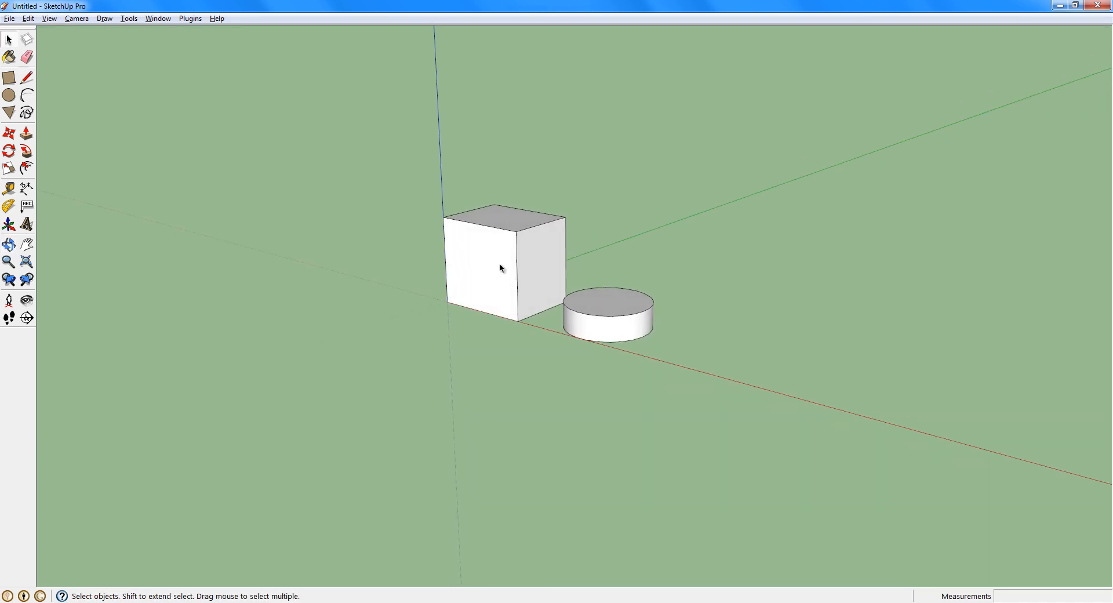
{"action": "key", "text": "z"}
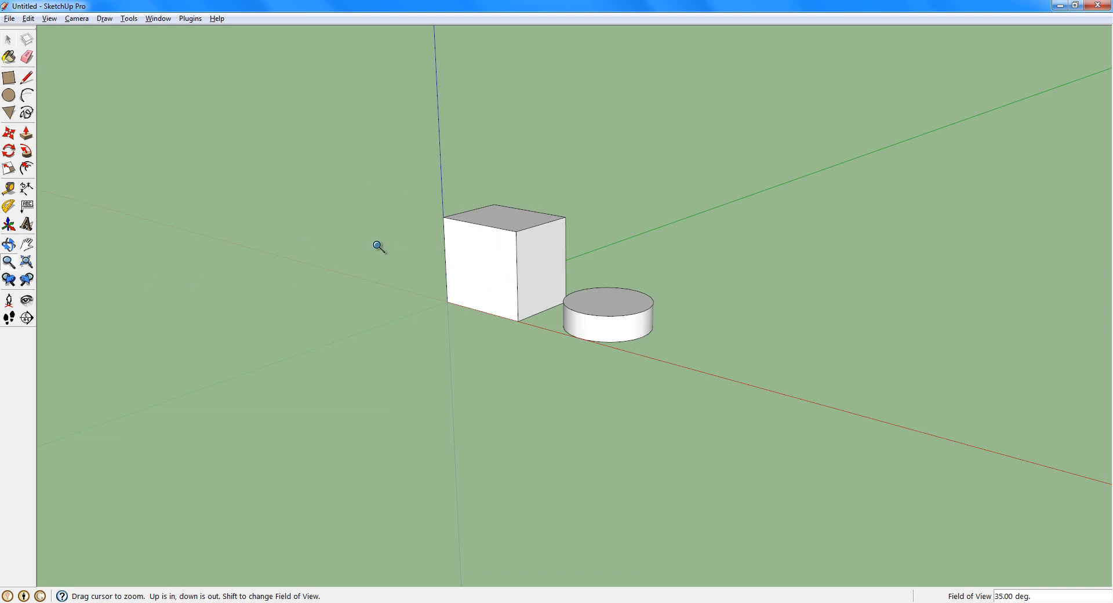
{"action": "left_click_drag", "start_coordinate": [522, 286], "coordinate": [419, 227]}
{"action": "key", "text": "o"}
{"action": "key", "text": "z"}
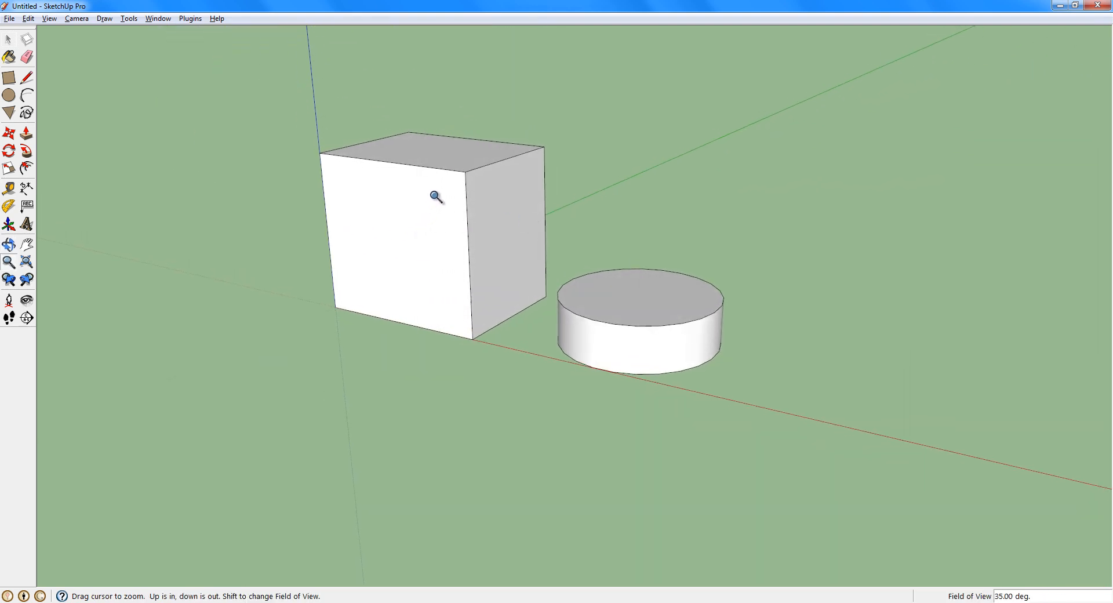
Examine the box and cylinder from higher and lower angles with Orbit, Pan and Zoom, ending with the Select tool.
{"action": "middle_click_drag", "start_coordinate": [358, 217], "coordinate": [446, 224]}
{"action": "middle_click_drag", "start_coordinate": [332, 258], "coordinate": [316, 237]}
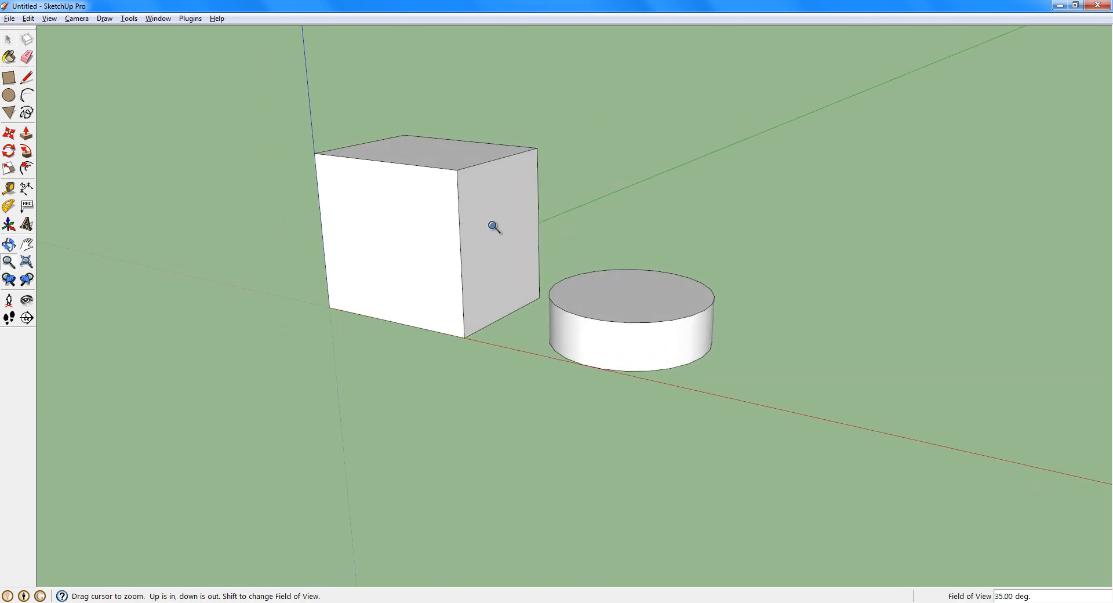
{"action": "middle_click_drag", "start_coordinate": [504, 236], "coordinate": [361, 195]}
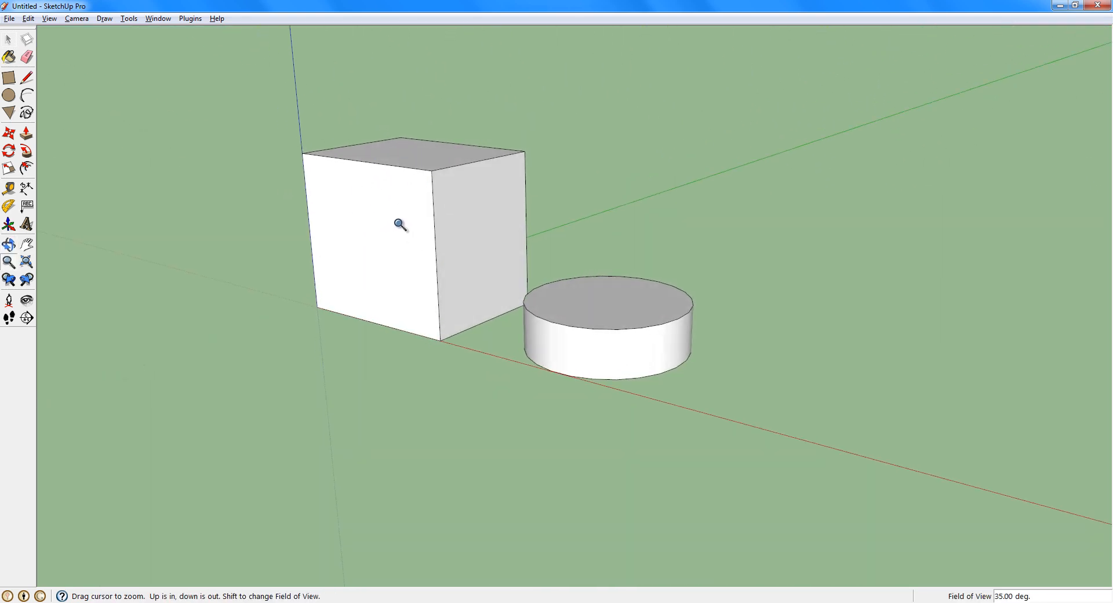
{"action": "left_click_drag", "start_coordinate": [469, 264], "coordinate": [410, 318]}
{"action": "middle_click_drag", "start_coordinate": [510, 241], "coordinate": [191, 244]}
{"action": "middle_click_drag", "start_coordinate": [493, 252], "coordinate": [249, 249]}
{"action": "middle_click_drag", "start_coordinate": [639, 245], "coordinate": [618, 245], "text": "shift"}
{"action": "middle_click_drag", "start_coordinate": [298, 247], "coordinate": [491, 257]}
{"action": "key", "text": "z"}
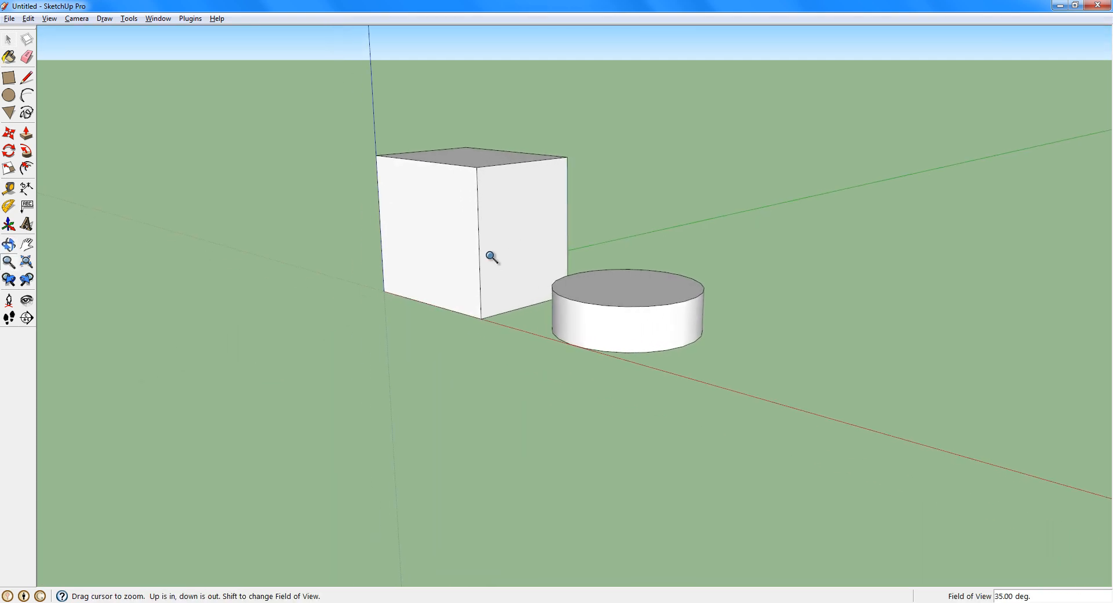
{"action": "key", "text": "space"}
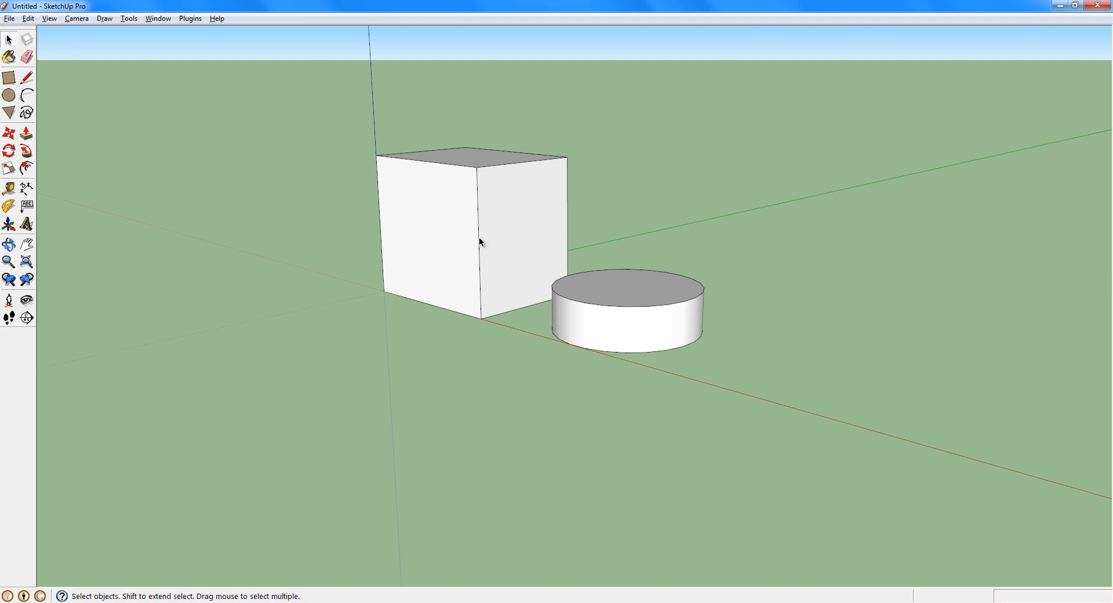
Zoom out and back in on the shapes and orbit around until the cylinder stands in front of the box.
{"action": "middle_click_drag", "start_coordinate": [468, 240], "coordinate": [496, 224]}
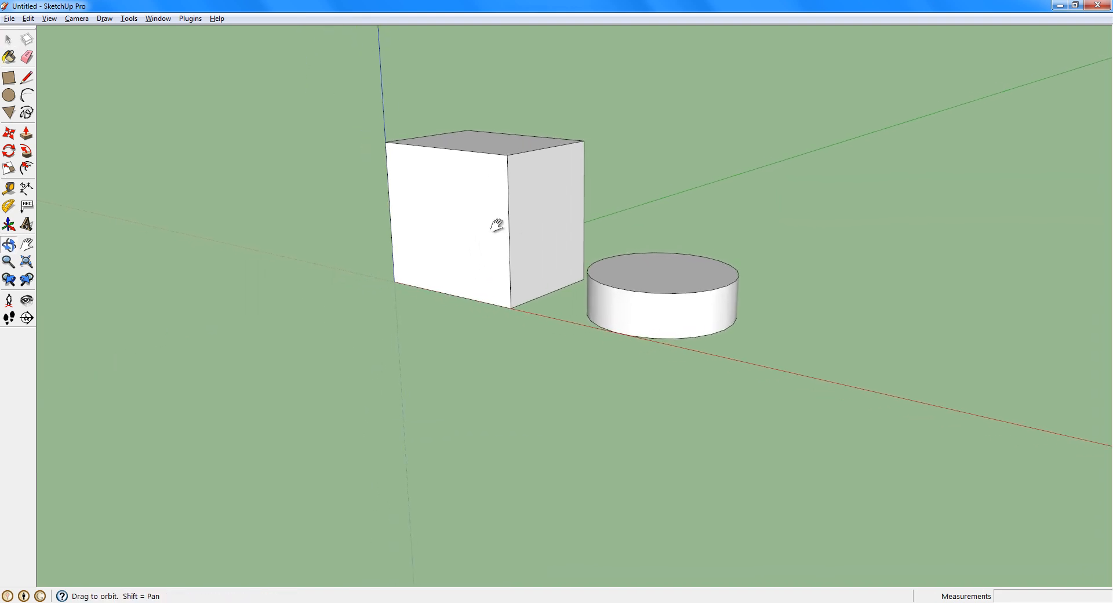
{"action": "scroll", "coordinate": [497, 225], "scroll_direction": "down", "scroll_amount": 6}
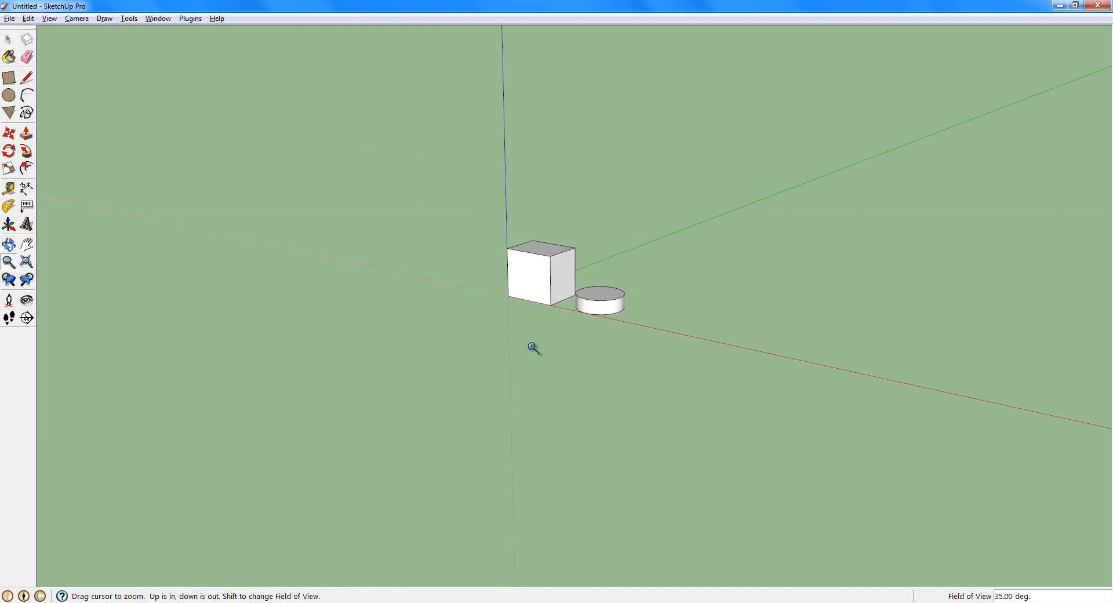
{"action": "left_click_drag", "start_coordinate": [533, 348], "coordinate": [510, 293]}
{"action": "key", "text": "space"}
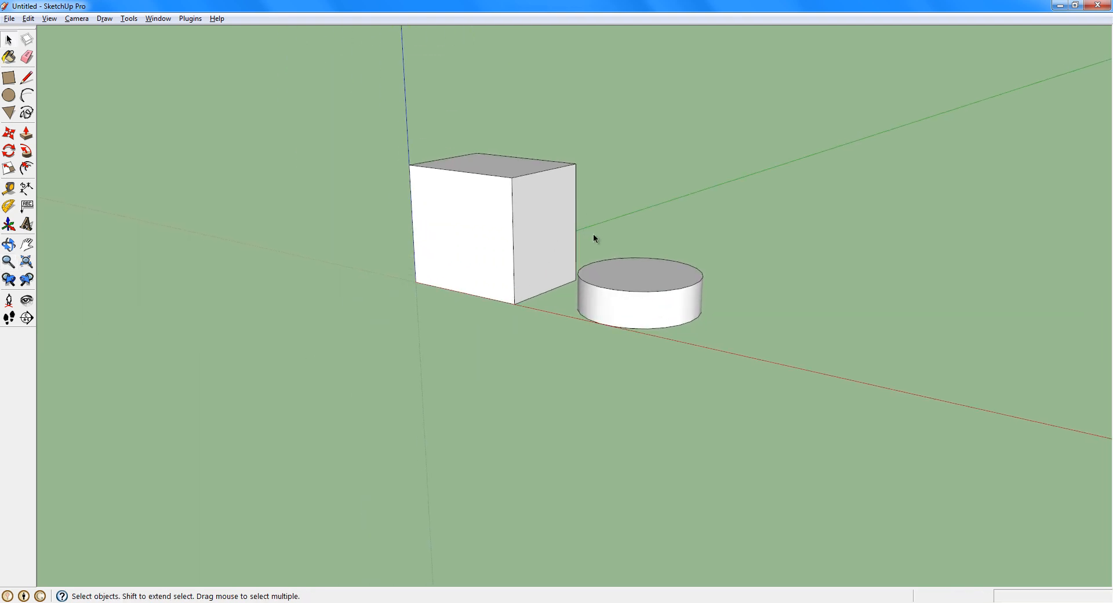
{"action": "middle_click_drag", "start_coordinate": [642, 271], "coordinate": [548, 228]}
{"action": "key", "text": "z"}
{"action": "left_click_drag", "start_coordinate": [540, 248], "coordinate": [484, 355]}
{"action": "key", "text": "o"}
{"action": "key", "text": "z"}
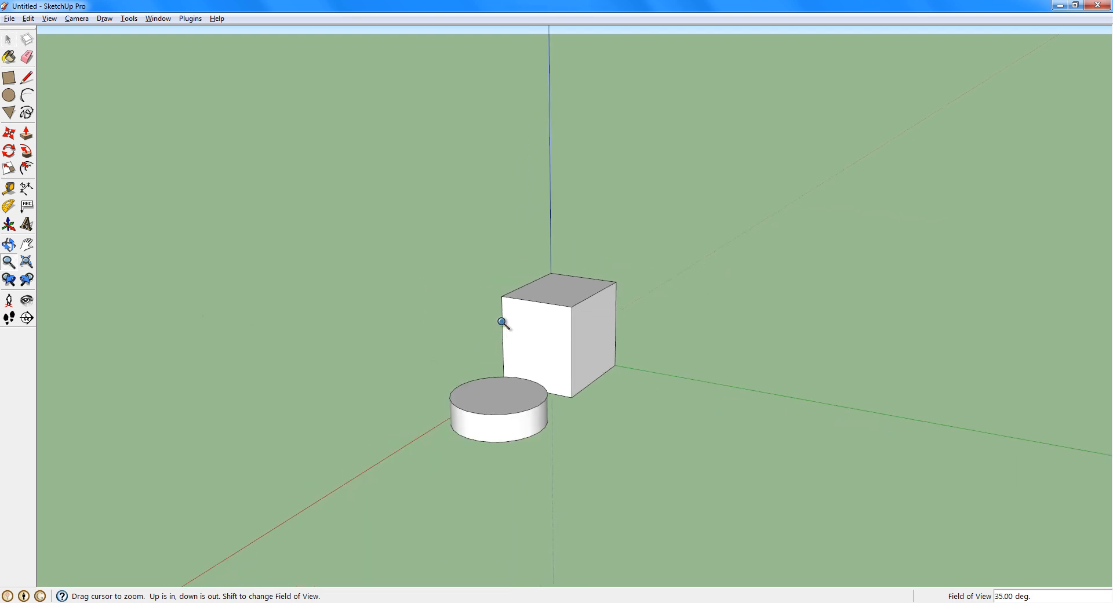
{"action": "key", "text": "space"}
{"action": "middle_click_drag", "start_coordinate": [492, 353], "coordinate": [510, 303]}
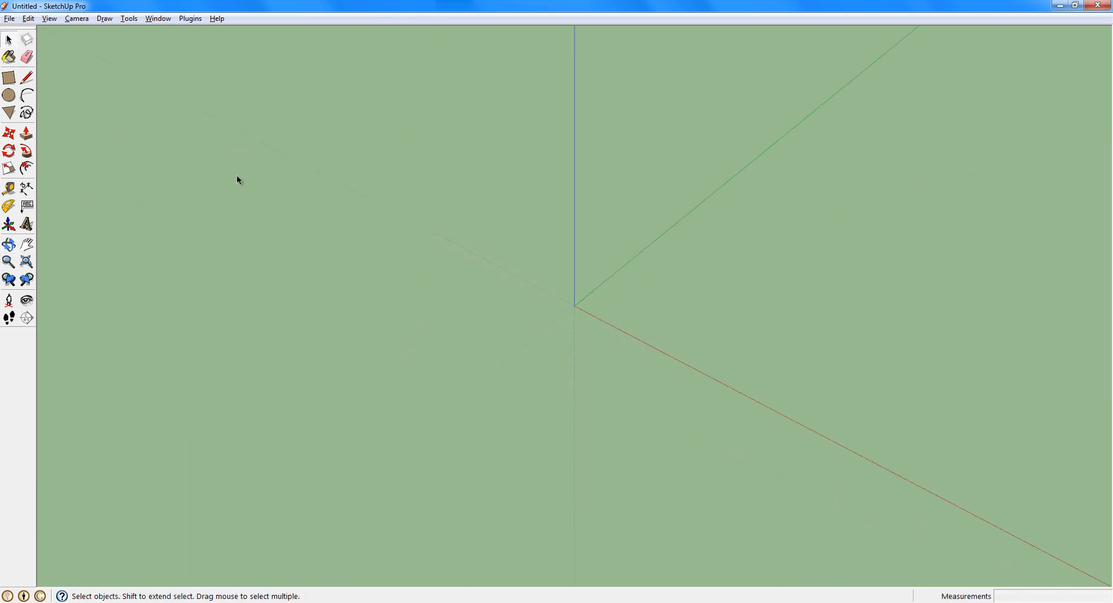
Draw a rectangle about 3.71 by 4.93 m on the ground plane, starting at the origin.
{"action": "left_click", "coordinate": [26, 78]}
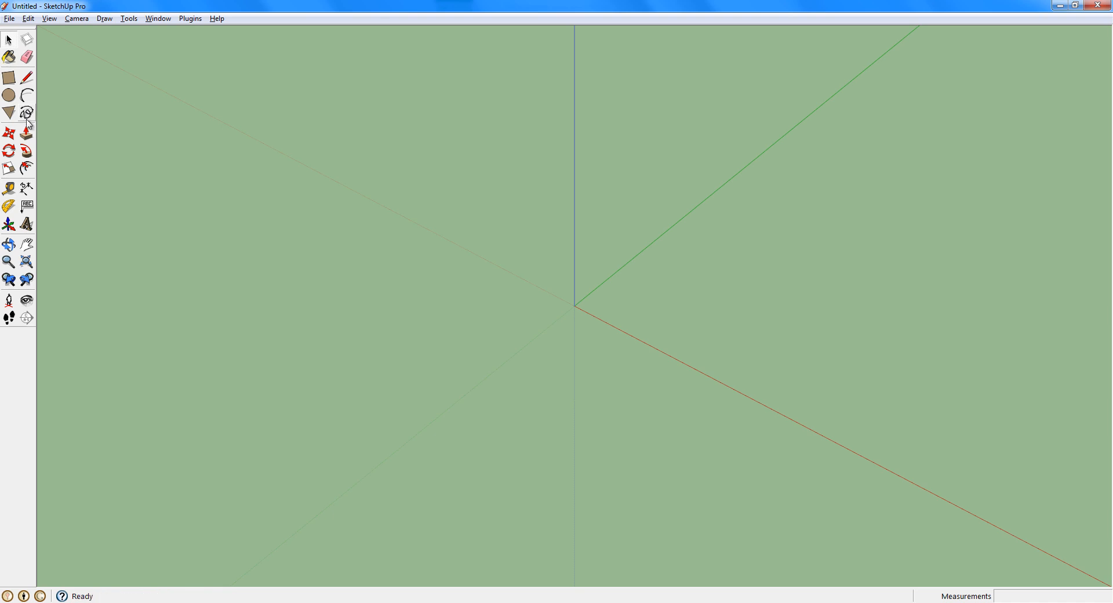
{"action": "middle_click_drag", "start_coordinate": [43, 122], "coordinate": [218, 267]}
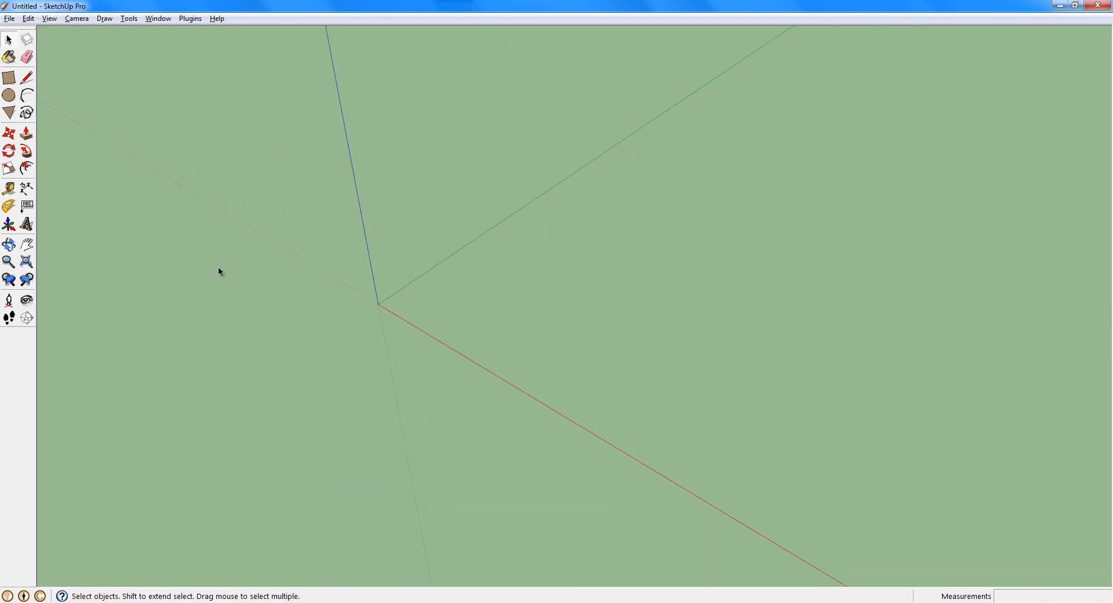
{"action": "left_click", "coordinate": [9, 79]}
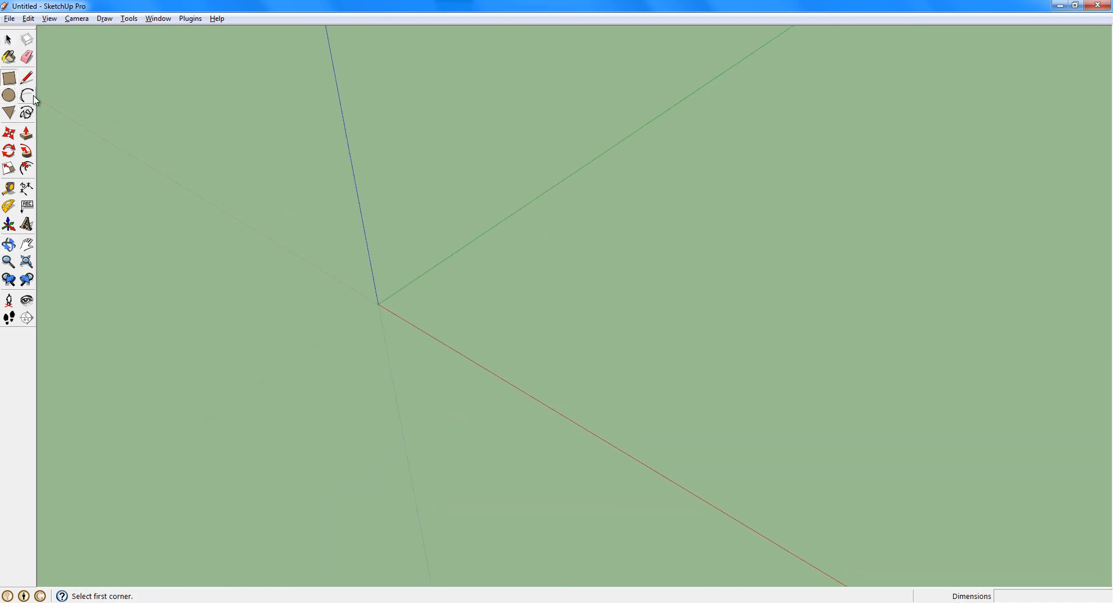
{"action": "left_click", "coordinate": [379, 304]}
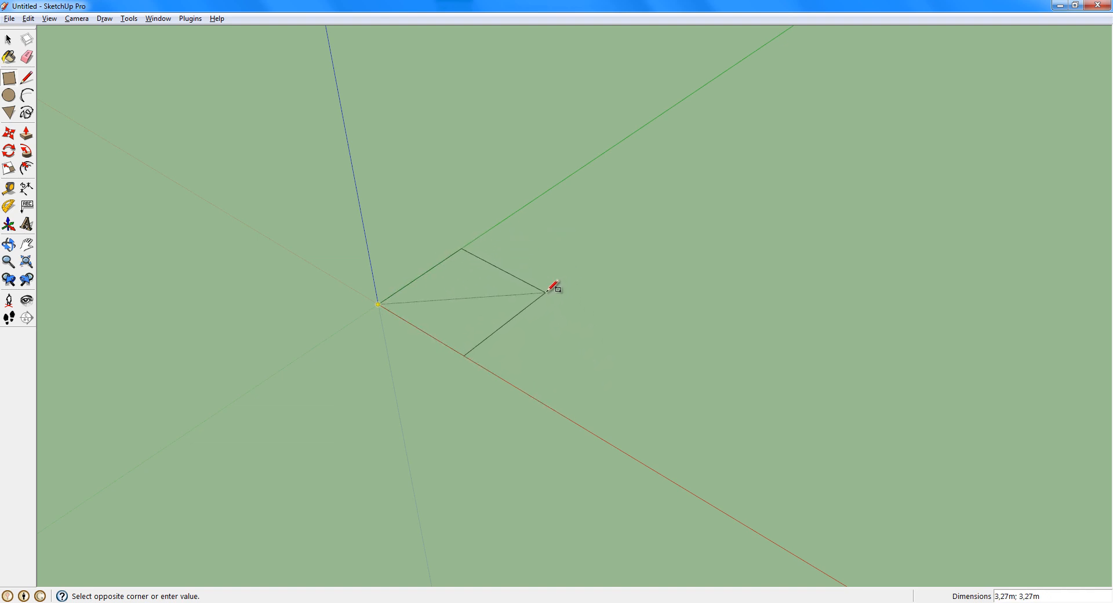
{"action": "left_click", "coordinate": [593, 269]}
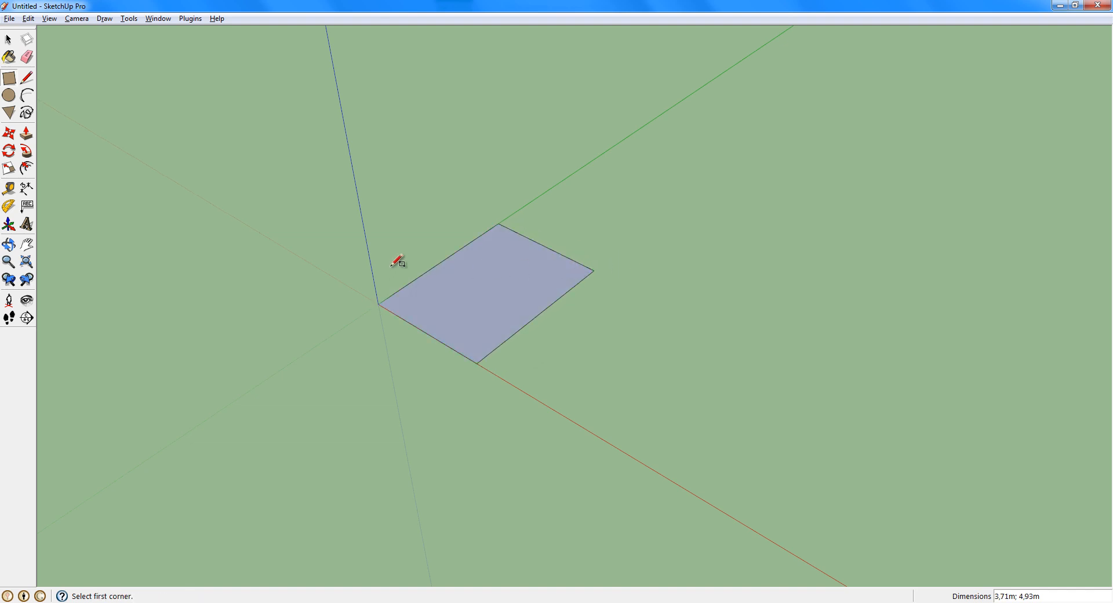
Draw two more rectangles along the red axis, about 5.43 by 7.63 m and about 5.58 by 7.54 m.
{"action": "middle_click_drag", "start_coordinate": [534, 373], "coordinate": [360, 309]}
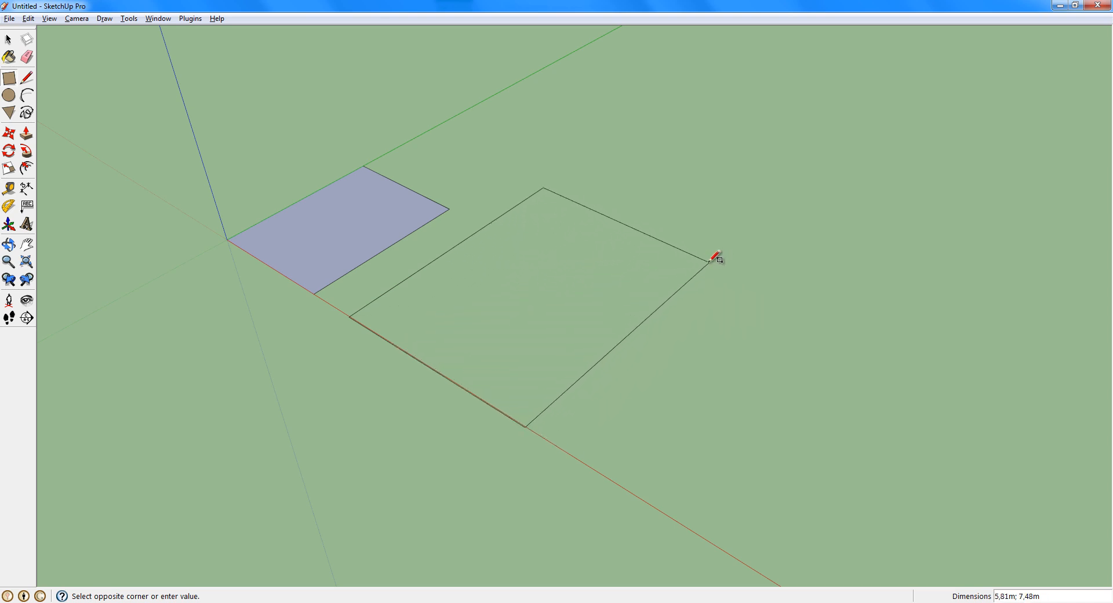
{"action": "left_click", "coordinate": [701, 255]}
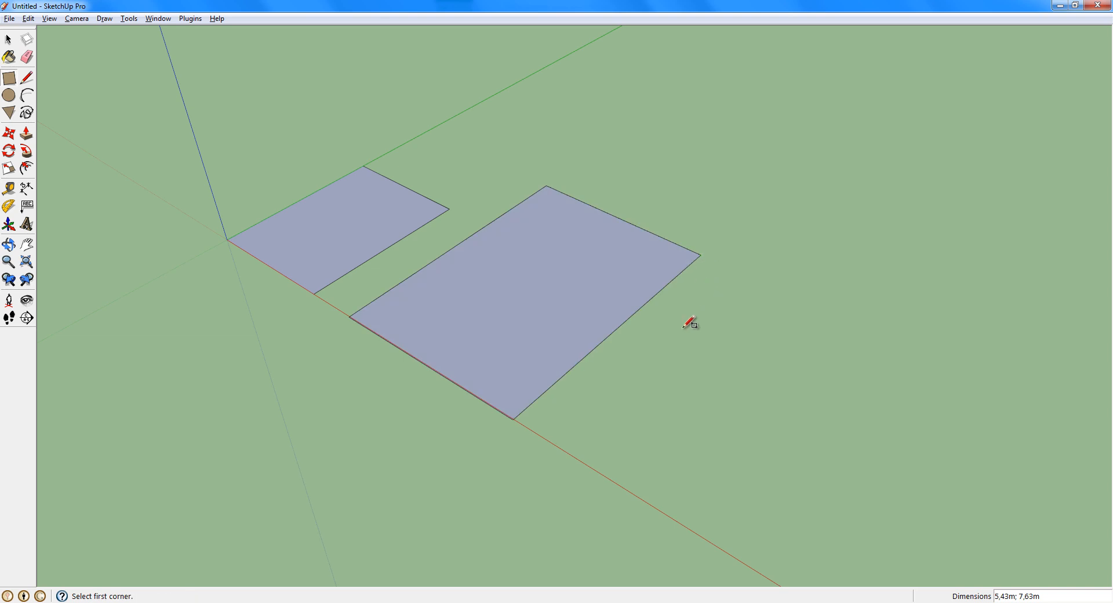
{"action": "middle_click_drag", "start_coordinate": [616, 321], "coordinate": [336, 362]}
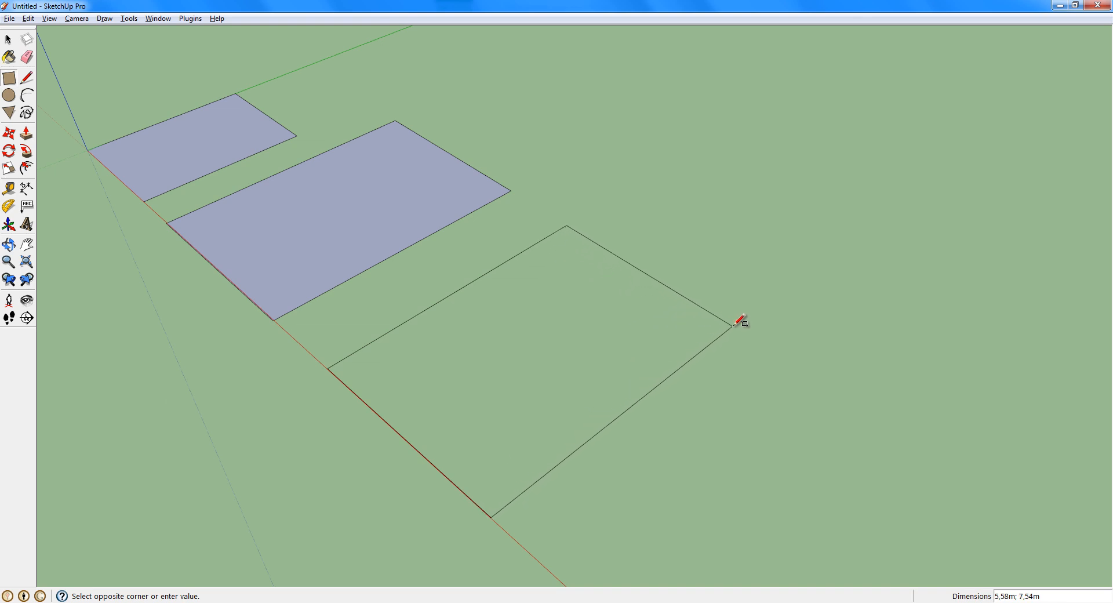
Draw a rectangle about 9.59 by 7.00 m across the red axis from the others, and one about 10.45 by 8.66 m farther along it.
{"action": "middle_click_drag", "start_coordinate": [559, 385], "coordinate": [386, 186], "text": "shift"}
{"action": "middle_click_drag", "start_coordinate": [404, 327], "coordinate": [355, 310], "text": "shift"}
{"action": "key", "text": "z"}
{"action": "left_click_drag", "start_coordinate": [360, 275], "coordinate": [368, 471]}
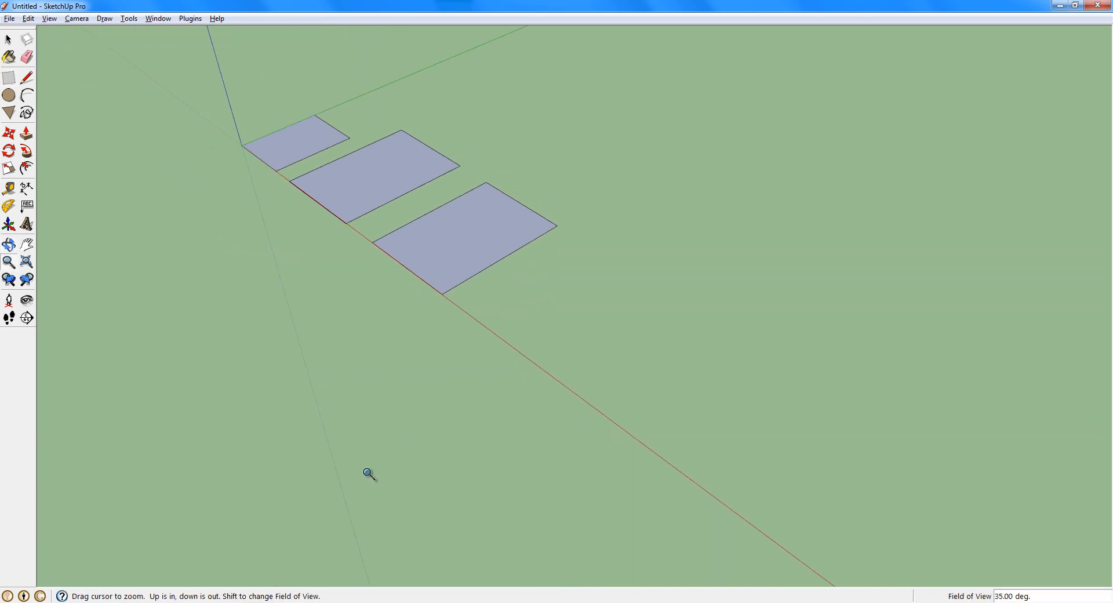
{"action": "key", "text": "space"}
{"action": "left_click", "coordinate": [9, 78]}
{"action": "left_click", "coordinate": [206, 337]}
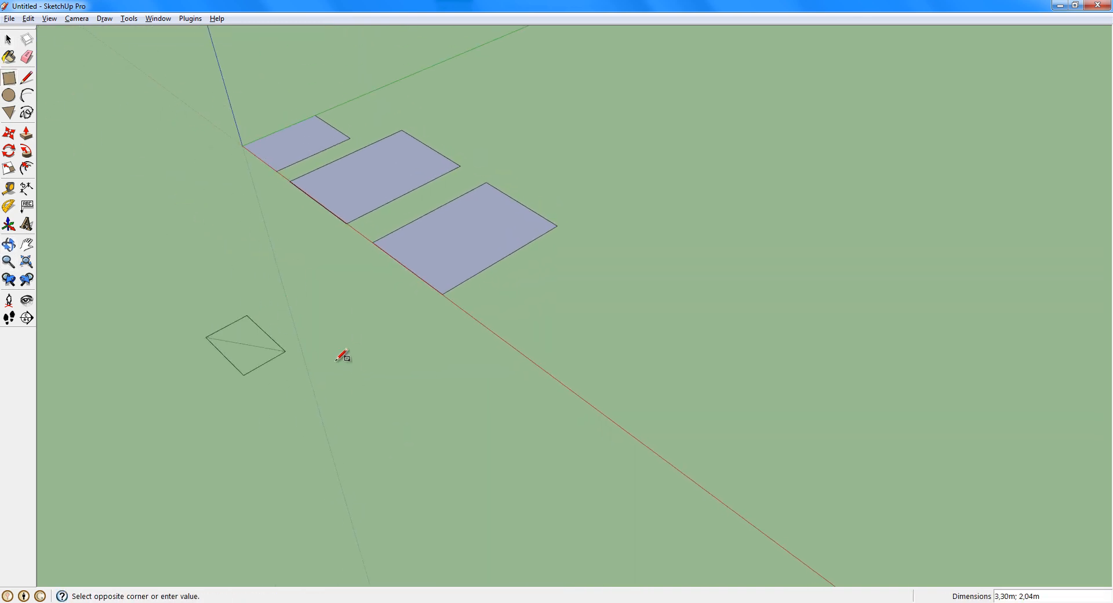
{"action": "left_click", "coordinate": [470, 364]}
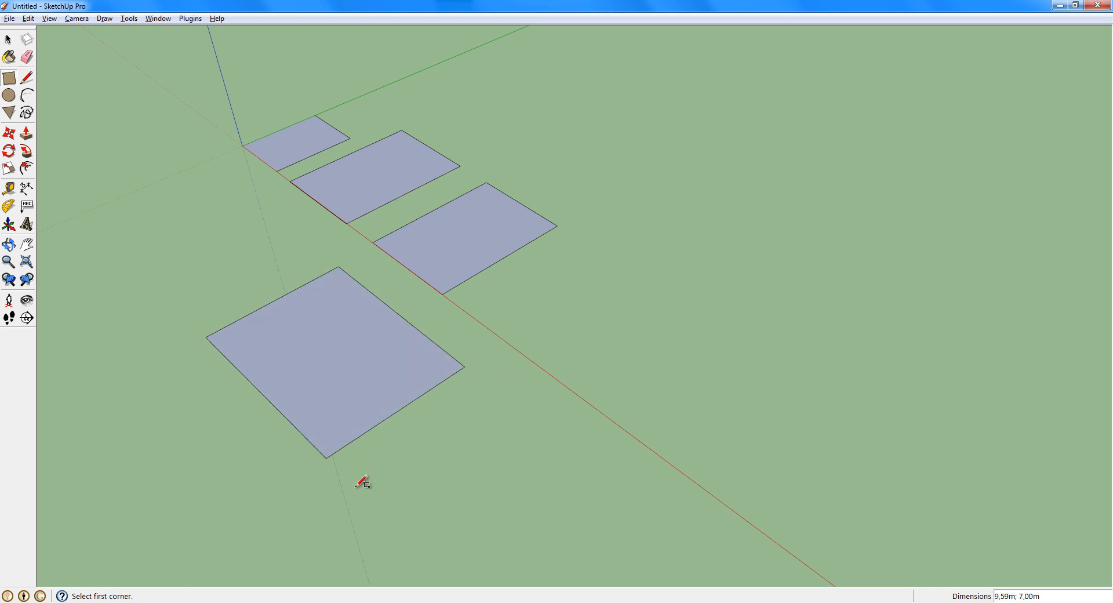
{"action": "mouse_move", "coordinate": [427, 405]}
{"action": "middle_mouse_down", "text": "shift"}
{"action": "mouse_move", "coordinate": [338, 360]}
{"action": "mouse_move", "coordinate": [260, 361]}
{"action": "middle_mouse_up", "text": "shift"}
{"action": "left_click", "coordinate": [313, 316]}
{"action": "left_click", "coordinate": [611, 336]}
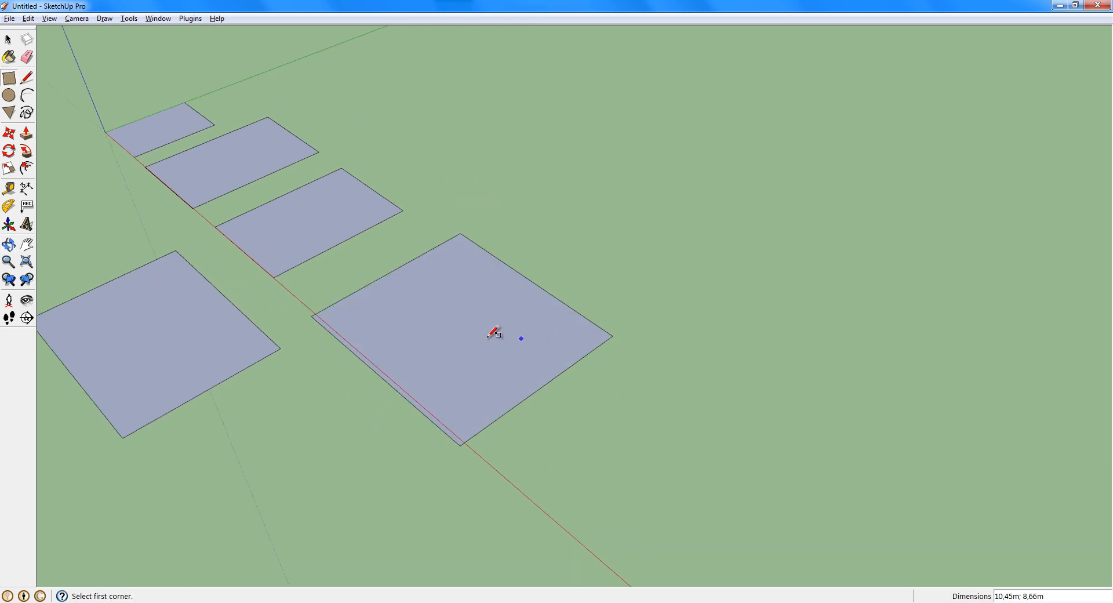
Undo all five rectangles.
{"action": "key", "text": "q"}
{"action": "middle_click_drag", "start_coordinate": [341, 316], "coordinate": [509, 323], "text": "shift"}
{"action": "key", "text": "space"}
{"action": "middle_click_drag", "start_coordinate": [414, 319], "coordinate": [226, 208], "text": "shift"}
{"action": "key", "text": "ctrl+z"}
{"action": "key", "text": "ctrl+z"}
{"action": "key", "text": "ctrl+z"}
{"action": "key", "text": "ctrl+z"}
{"action": "key", "text": "ctrl+z"}
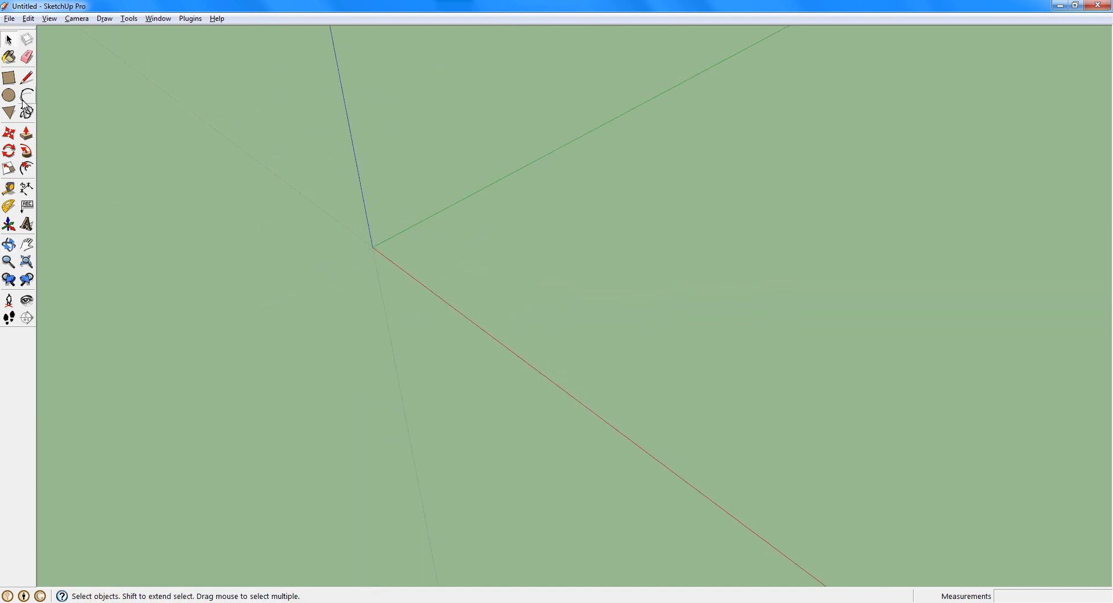
Draw one circle around the origin and another about 4.67 m in radius along the red axis, and undo both.
{"action": "left_click", "coordinate": [9, 96]}
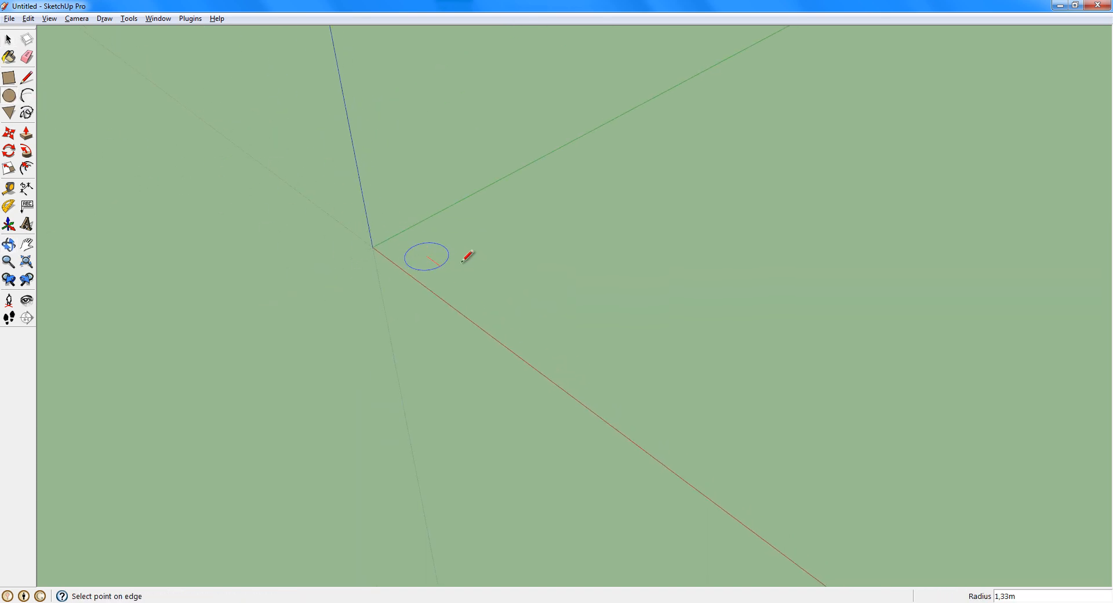
{"action": "left_click", "coordinate": [538, 258]}
{"action": "middle_click_drag", "start_coordinate": [418, 355], "coordinate": [348, 241]}
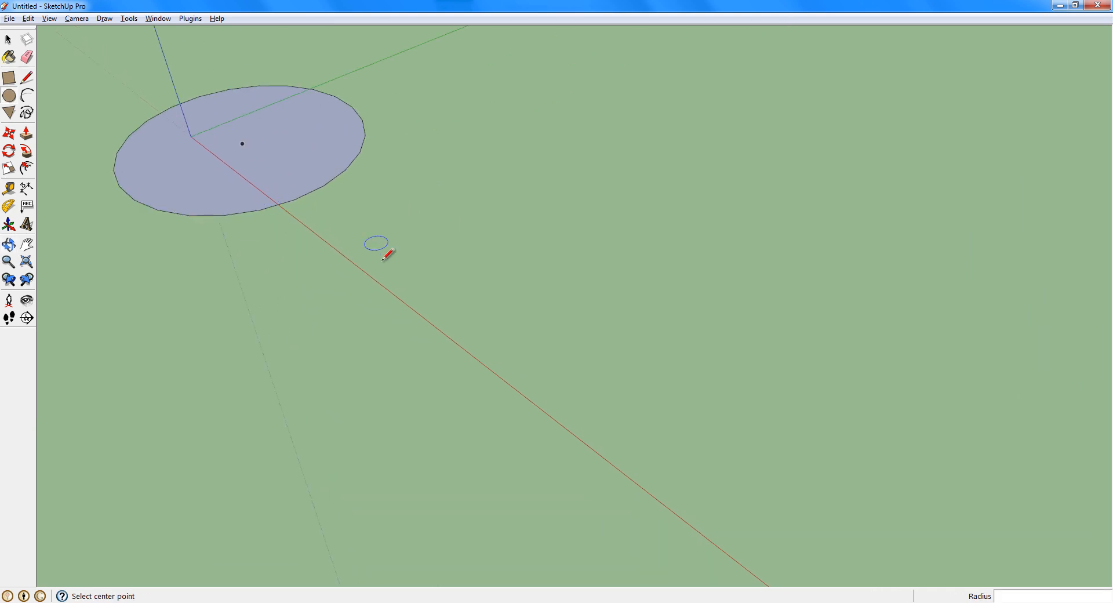
{"action": "left_click", "coordinate": [376, 275]}
{"action": "left_click", "coordinate": [473, 280]}
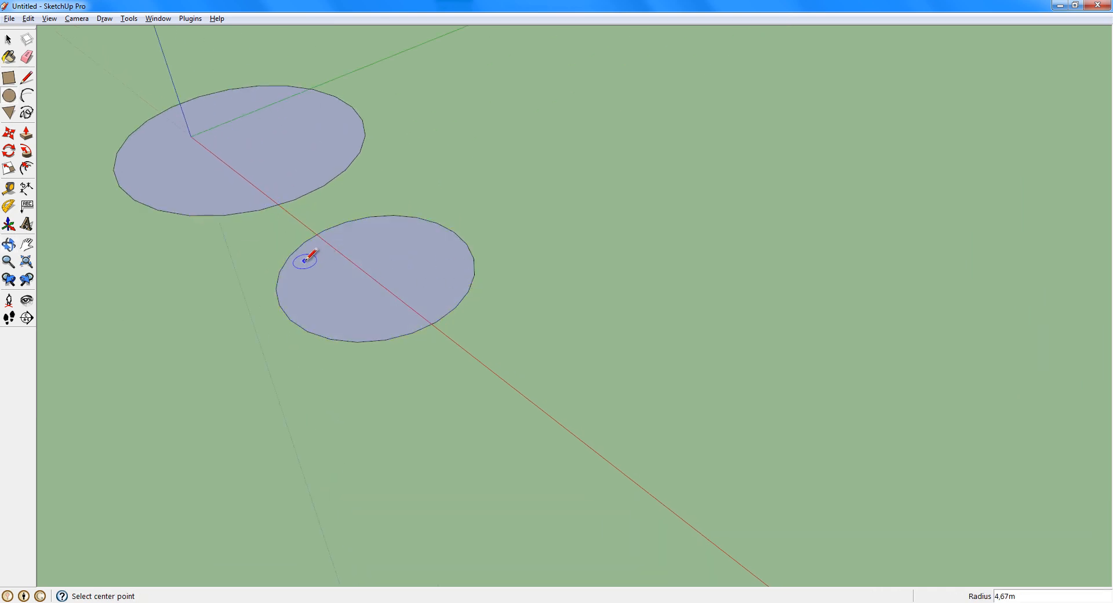
{"action": "key", "text": "ctrl+z"}
{"action": "key", "text": "ctrl+z"}
Draw a hexagon about 5.70 m in radius over the red axis with the Polygon tool, and undo it.
{"action": "left_click", "coordinate": [9, 113]}
{"action": "left_click", "coordinate": [246, 232]}
{"action": "left_click", "coordinate": [356, 258]}
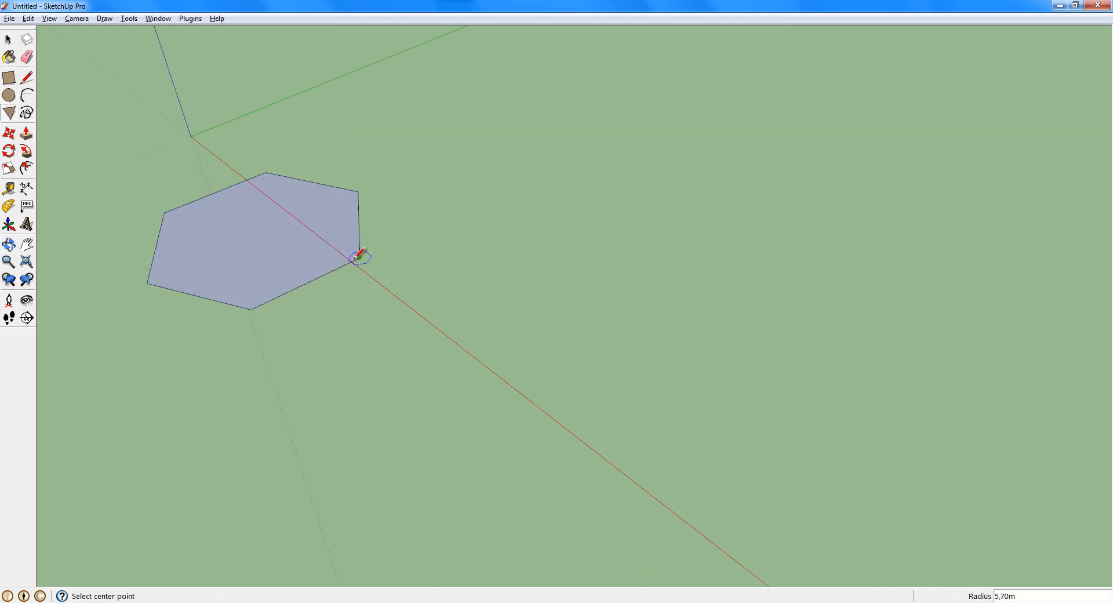
{"action": "middle_click_drag", "start_coordinate": [203, 238], "coordinate": [373, 293], "text": "shift"}
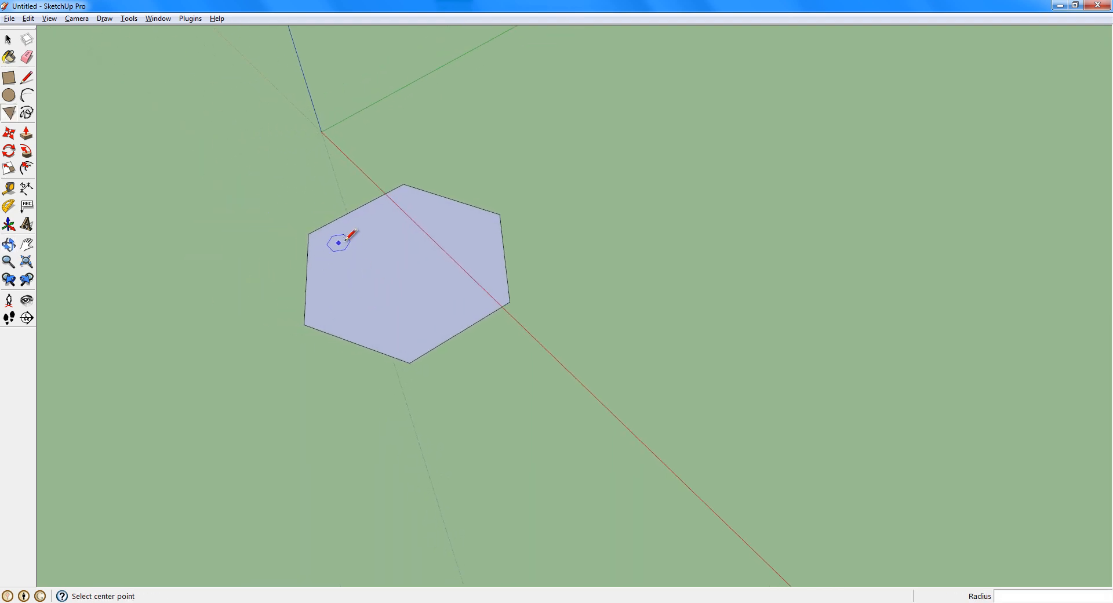
{"action": "key", "text": "ctrl+z"}
{"action": "middle_click_drag", "start_coordinate": [335, 240], "coordinate": [93, 151]}
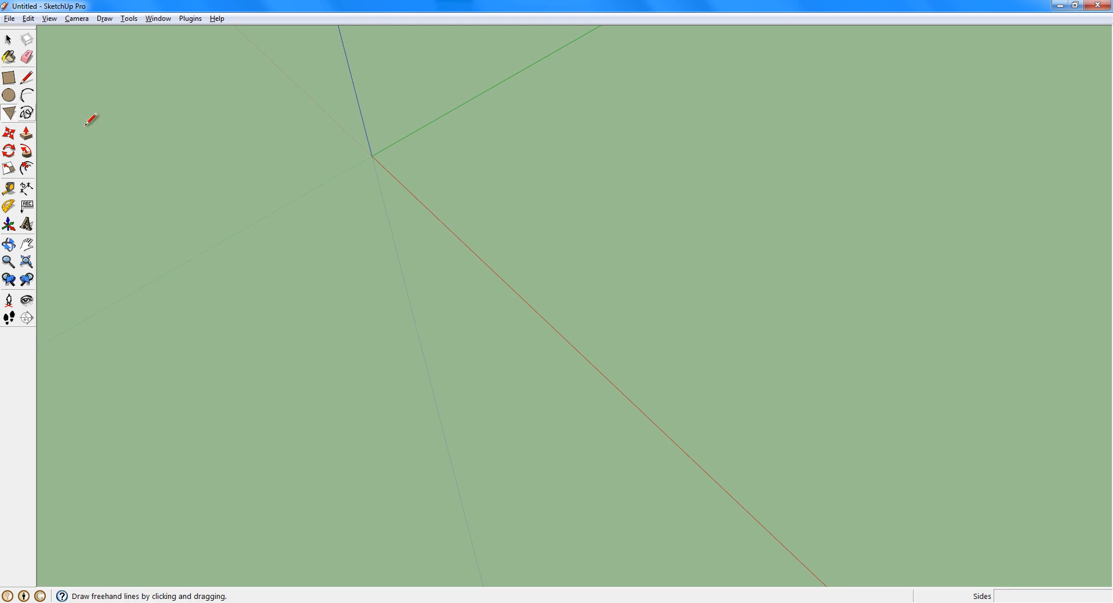
{"action": "left_click", "coordinate": [498, 227]}
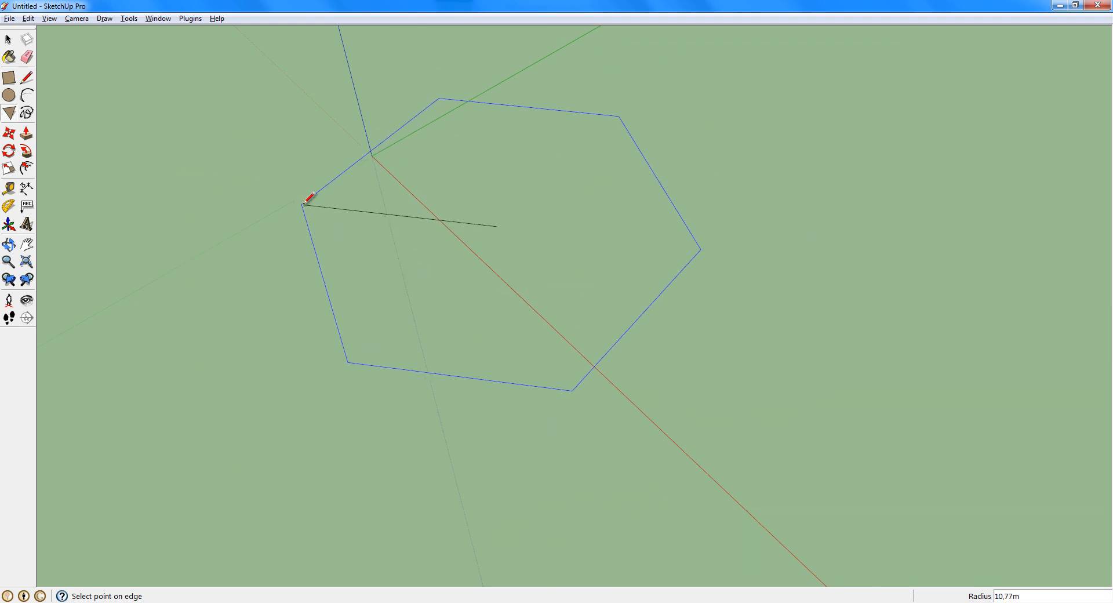
{"action": "key", "text": "space"}
Draw an irregular outline of eleven connected edges with the Line tool, starting and ending at the origin.
{"action": "middle_click_drag", "start_coordinate": [110, 142], "coordinate": [359, 242]}
{"action": "middle_click_drag", "start_coordinate": [250, 184], "coordinate": [324, 236]}
{"action": "left_click", "coordinate": [27, 78]}
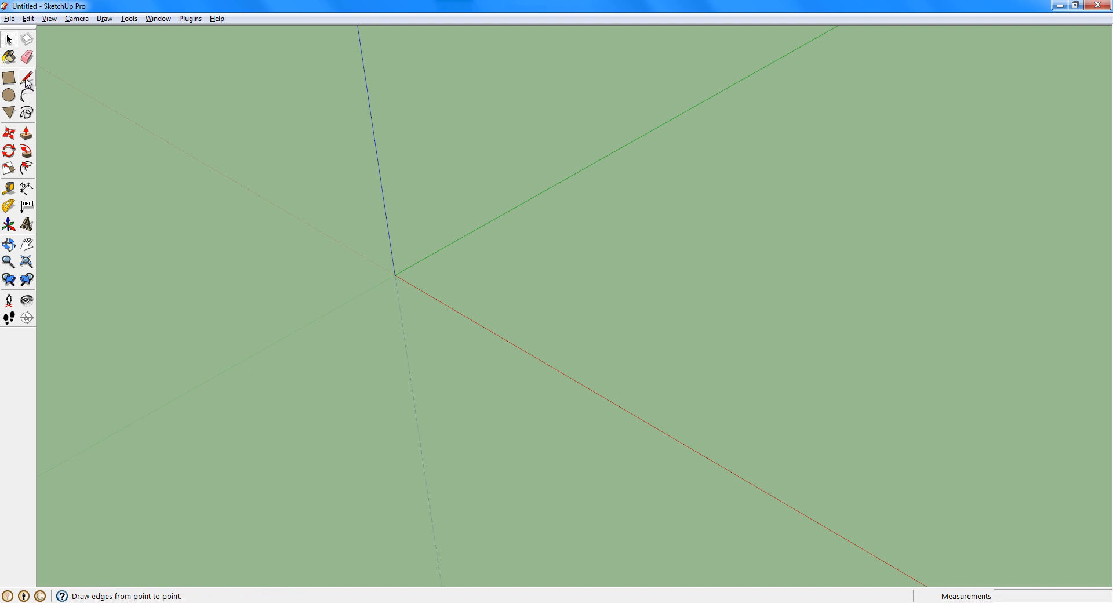
{"action": "middle_click_drag", "start_coordinate": [371, 241], "coordinate": [377, 267]}
{"action": "left_click", "coordinate": [353, 267]}
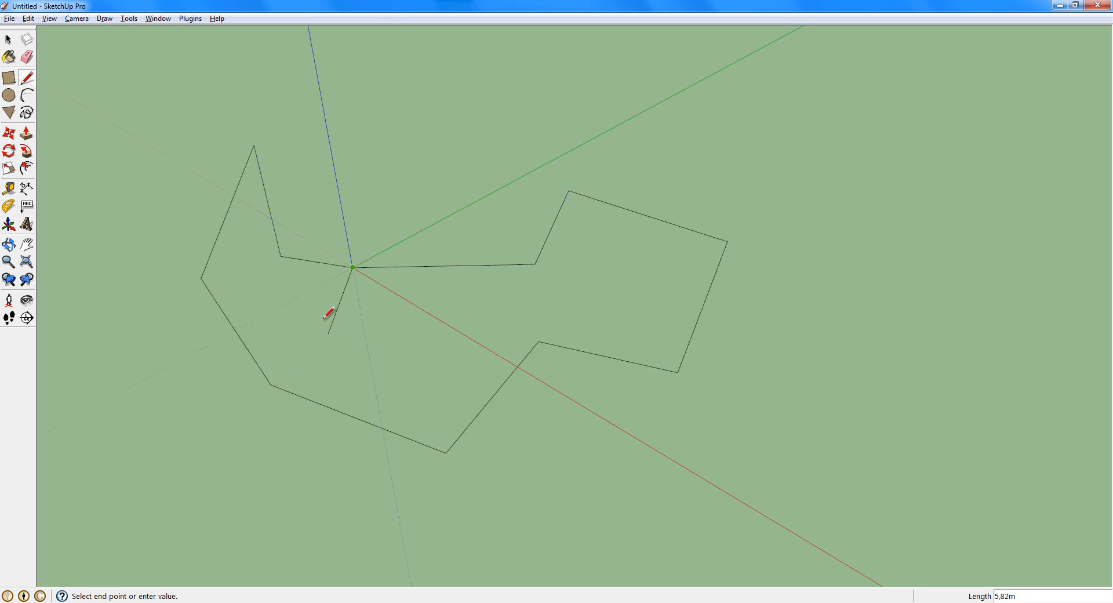
Inspect the line outline from several angles and undo all of its edges.
{"action": "middle_click_drag", "start_coordinate": [328, 314], "coordinate": [570, 249], "text": "shift"}
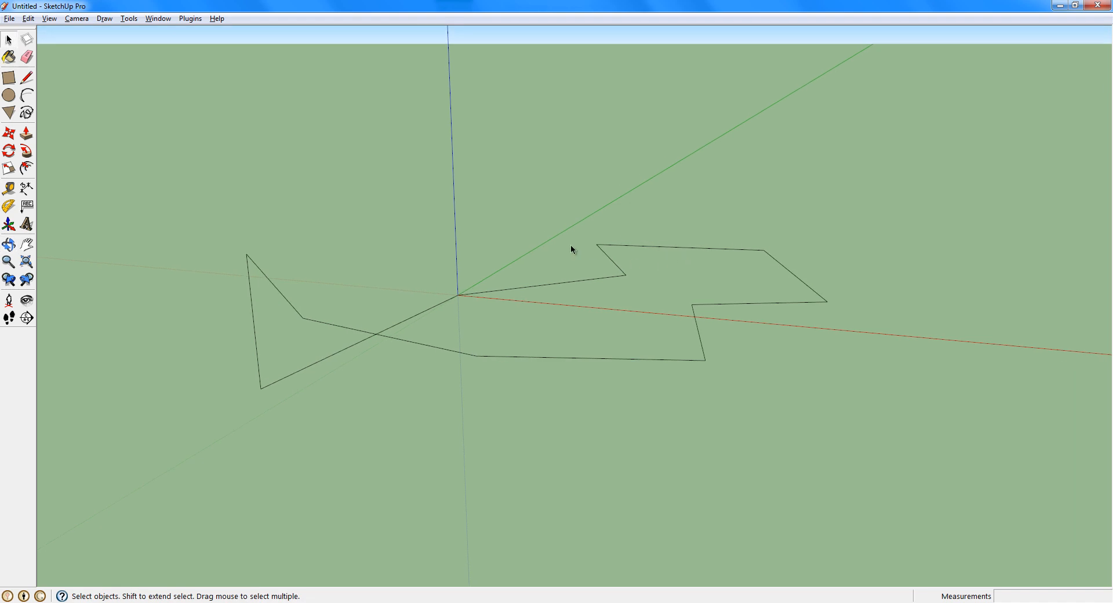
{"action": "middle_click_drag", "start_coordinate": [361, 332], "coordinate": [592, 220]}
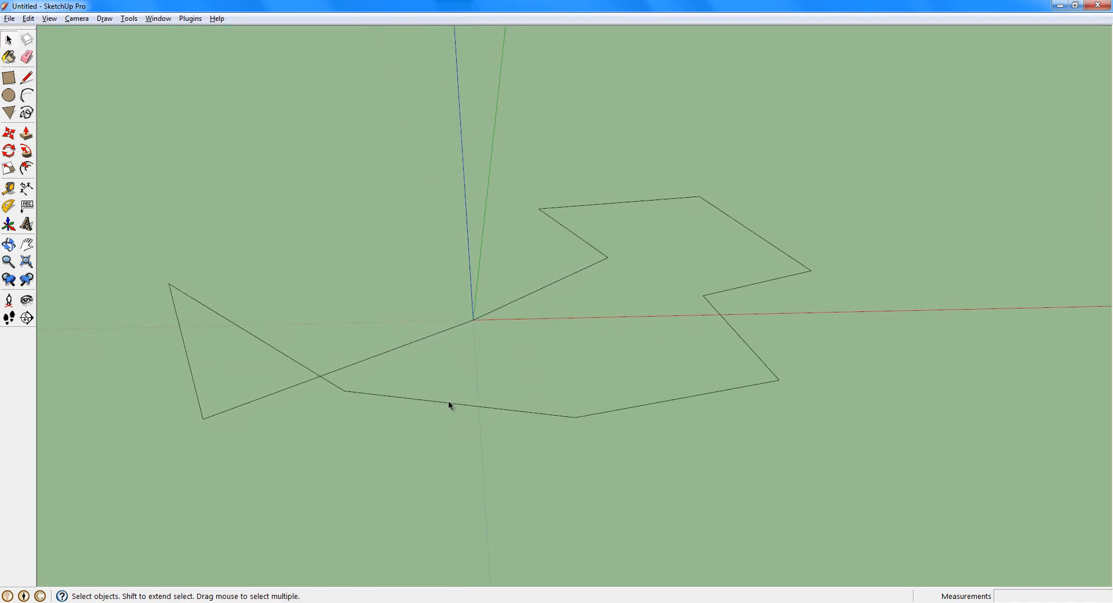
{"action": "middle_click_drag", "start_coordinate": [449, 404], "coordinate": [255, 326]}
{"action": "middle_click_drag", "start_coordinate": [279, 283], "coordinate": [307, 300]}
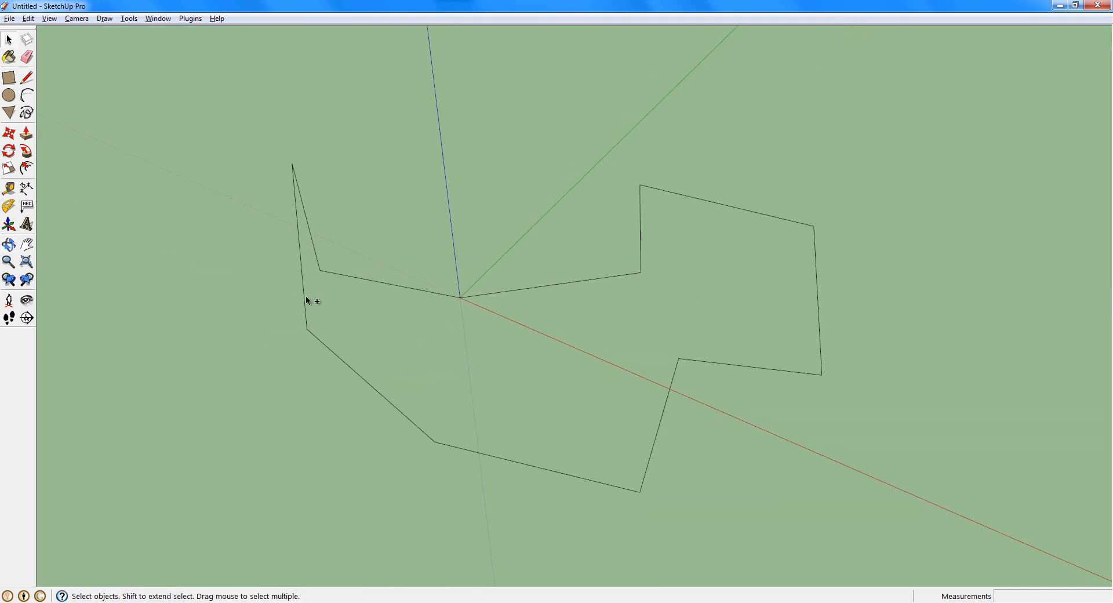
{"action": "key", "text": "ctrl+z"}
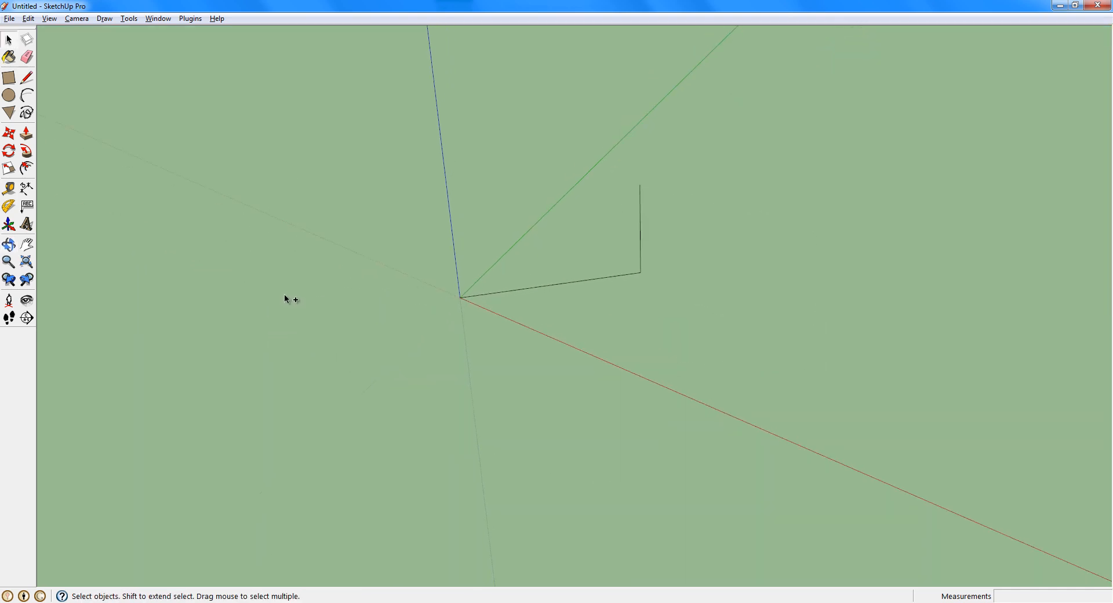
{"action": "middle_click_drag", "start_coordinate": [390, 249], "coordinate": [303, 249]}
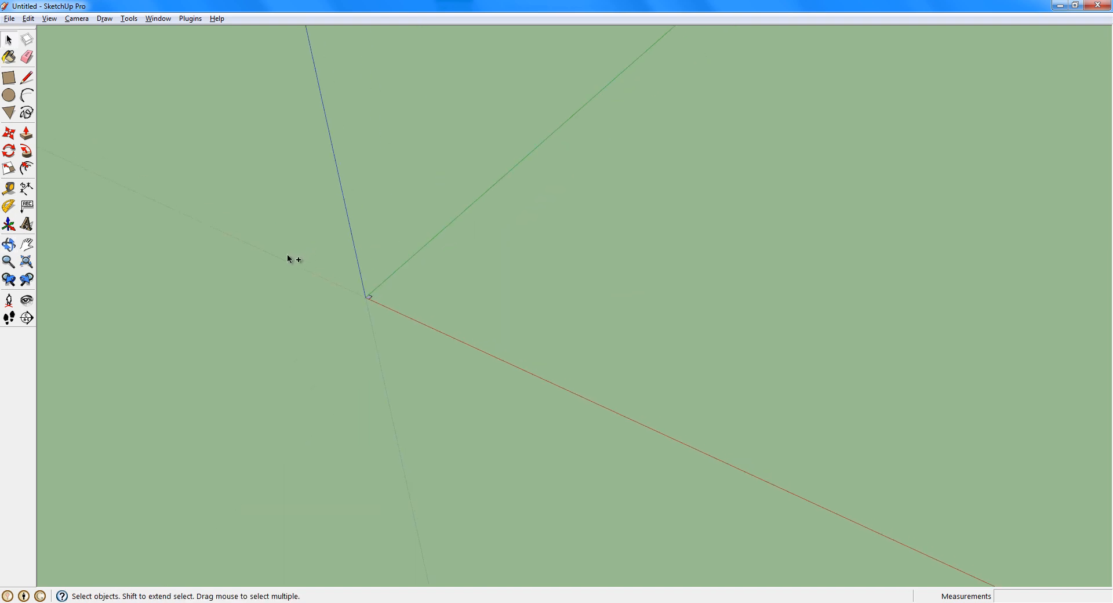
Draw an arc between two points on the red axis with a bulge of about 7.90 m, and undo it.
{"action": "left_click", "coordinate": [27, 98]}
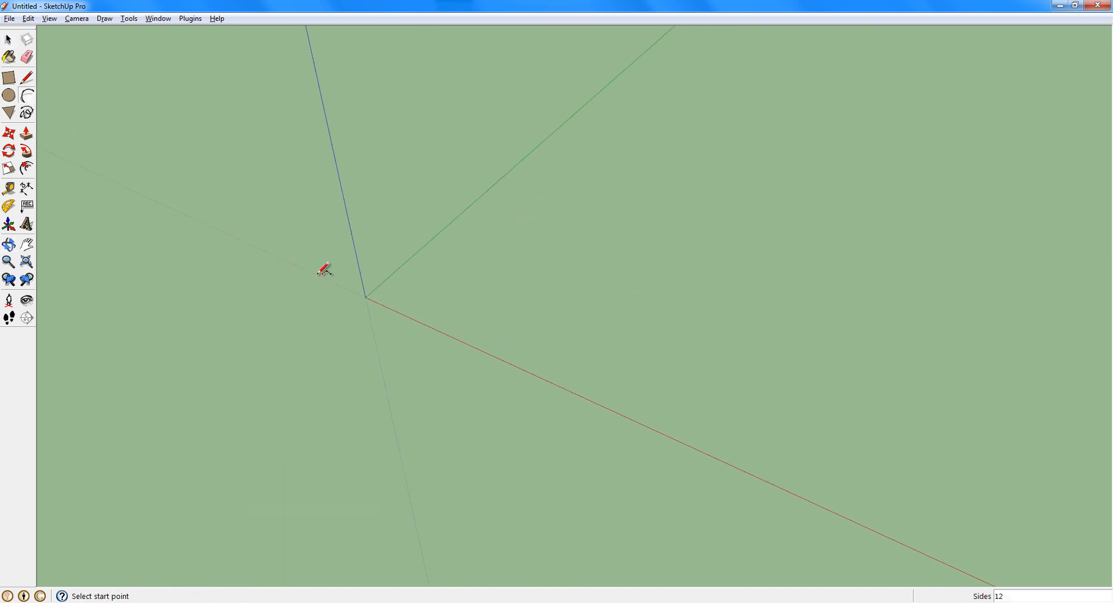
{"action": "middle_click_drag", "start_coordinate": [323, 268], "coordinate": [302, 273]}
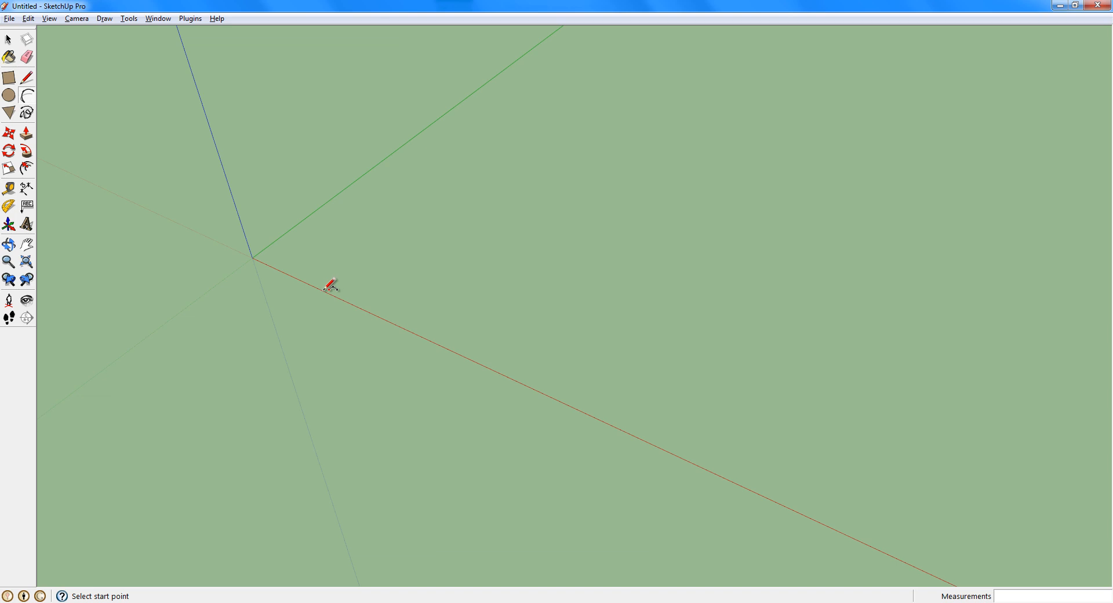
{"action": "left_click", "coordinate": [450, 349]}
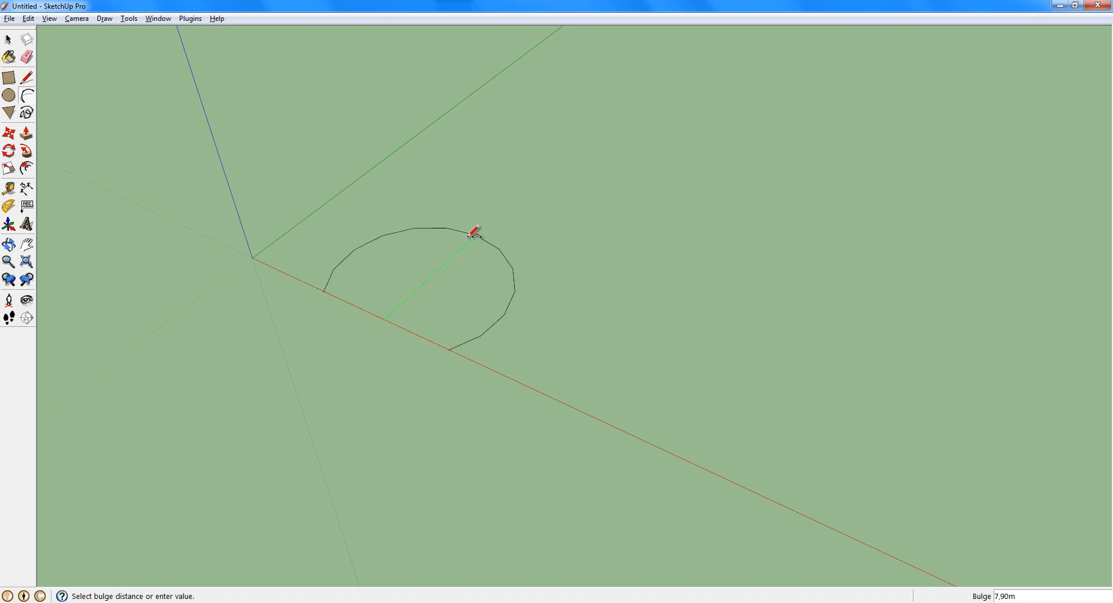
{"action": "left_click", "coordinate": [474, 239]}
{"action": "middle_click_drag", "start_coordinate": [433, 256], "coordinate": [443, 329], "text": "shift"}
{"action": "key", "text": "space"}
{"action": "key", "text": "ctrl+z"}
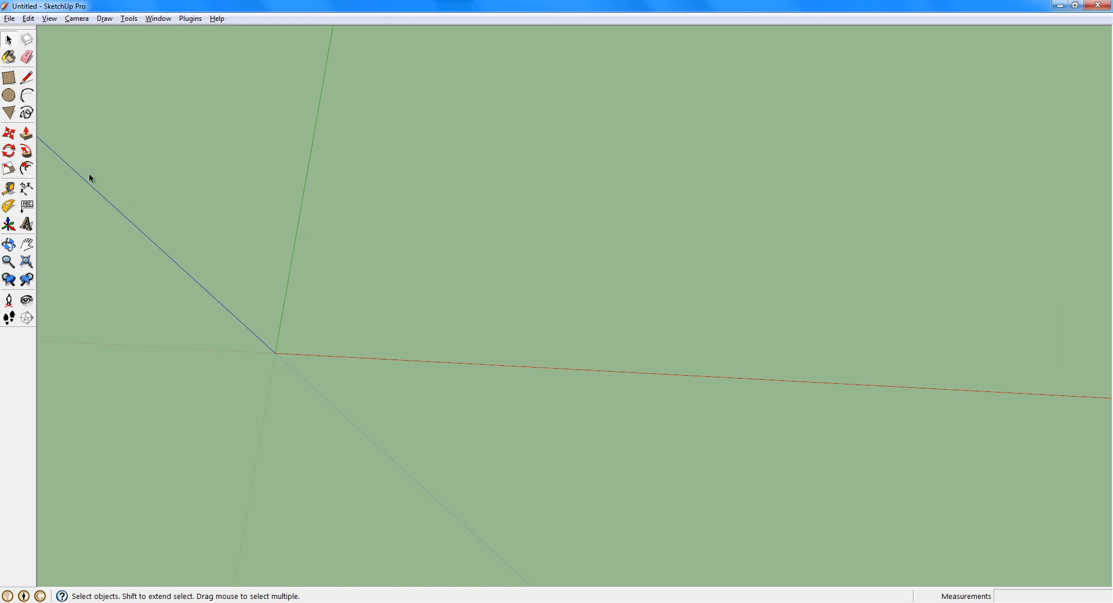
Draw a closed U-shaped outline across the red axis with the Freehand tool.
{"action": "left_click", "coordinate": [28, 115]}
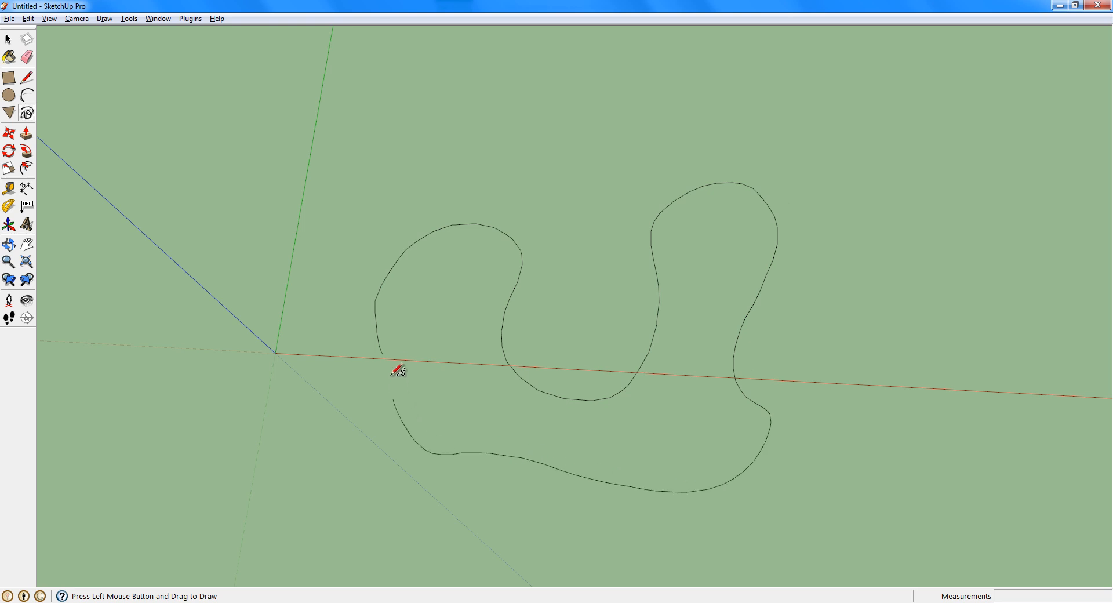
{"action": "left_click_drag", "start_coordinate": [397, 371], "coordinate": [383, 353]}
{"action": "middle_click_drag", "start_coordinate": [453, 345], "coordinate": [461, 347]}
{"action": "mouse_move", "coordinate": [662, 152]}
{"action": "middle_mouse_down"}
{"action": "mouse_move", "coordinate": [373, 171]}
{"action": "mouse_move", "coordinate": [579, 291]}
{"action": "mouse_move", "coordinate": [497, 340]}
{"action": "mouse_move", "coordinate": [416, 357]}
{"action": "mouse_move", "coordinate": [468, 353]}
{"action": "mouse_move", "coordinate": [562, 410]}
{"action": "mouse_move", "coordinate": [527, 365]}
{"action": "mouse_move", "coordinate": [440, 309]}
{"action": "mouse_move", "coordinate": [290, 263]}
{"action": "mouse_move", "coordinate": [228, 186]}
{"action": "mouse_move", "coordinate": [251, 226]}
{"action": "mouse_move", "coordinate": [285, 246]}
{"action": "middle_mouse_up"}
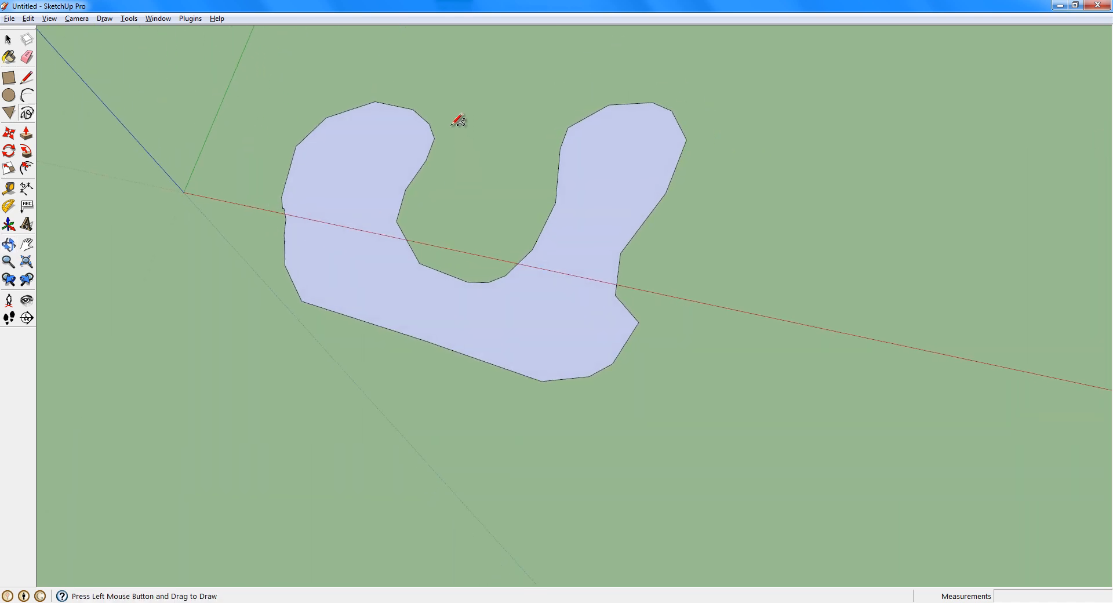
{"action": "middle_click_drag", "start_coordinate": [460, 116], "coordinate": [458, 139], "text": "shift"}
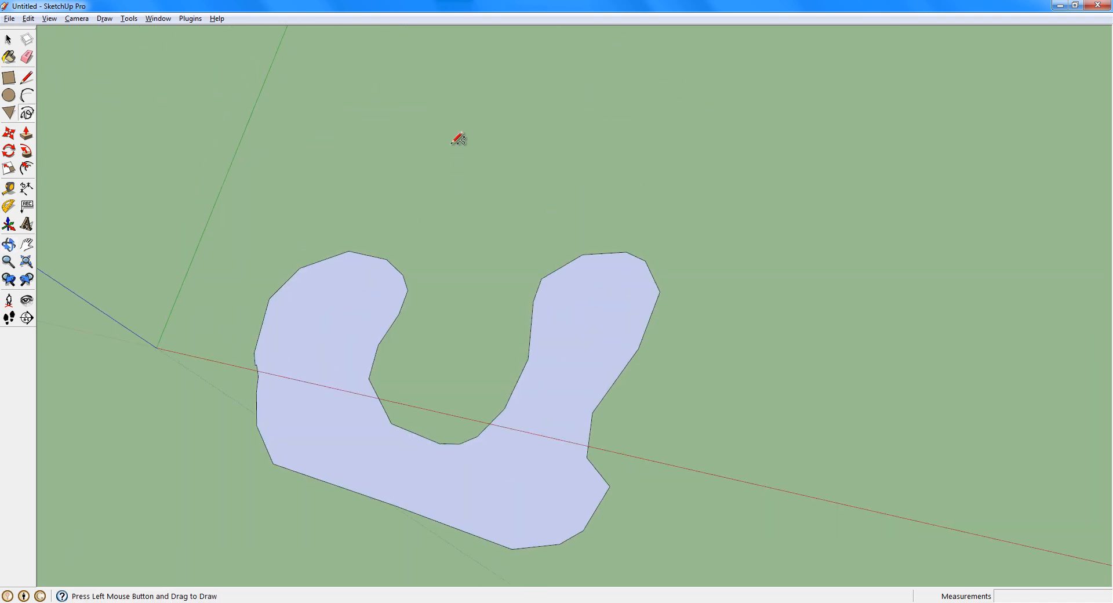
Draw four connected edges behind the freehand shape with the Line tool, and undo both the edges and the freehand shape.
{"action": "left_click", "coordinate": [32, 80]}
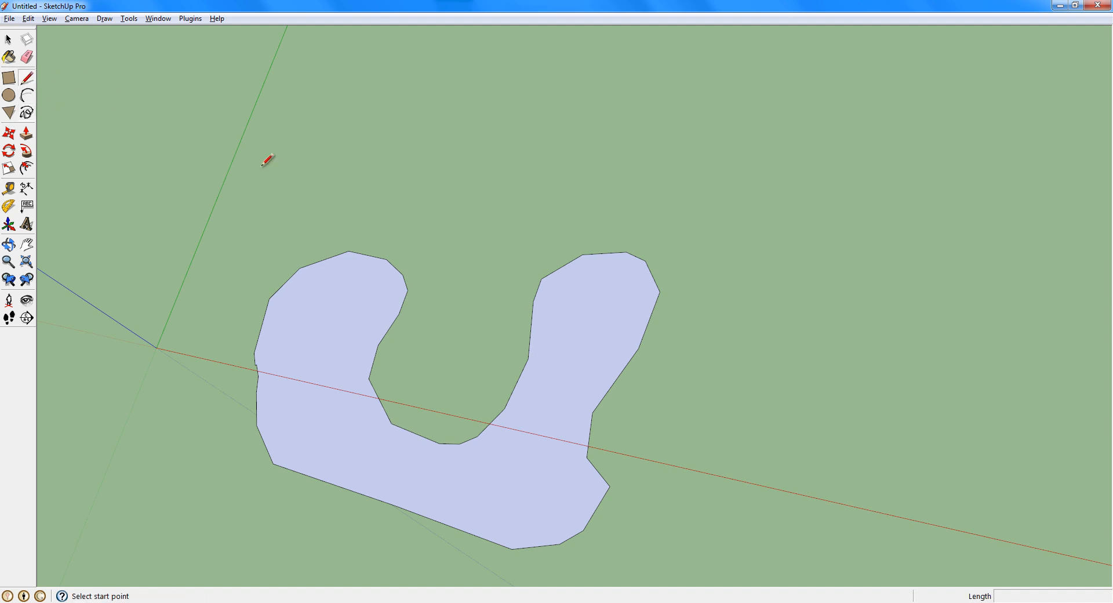
{"action": "left_click", "coordinate": [373, 178]}
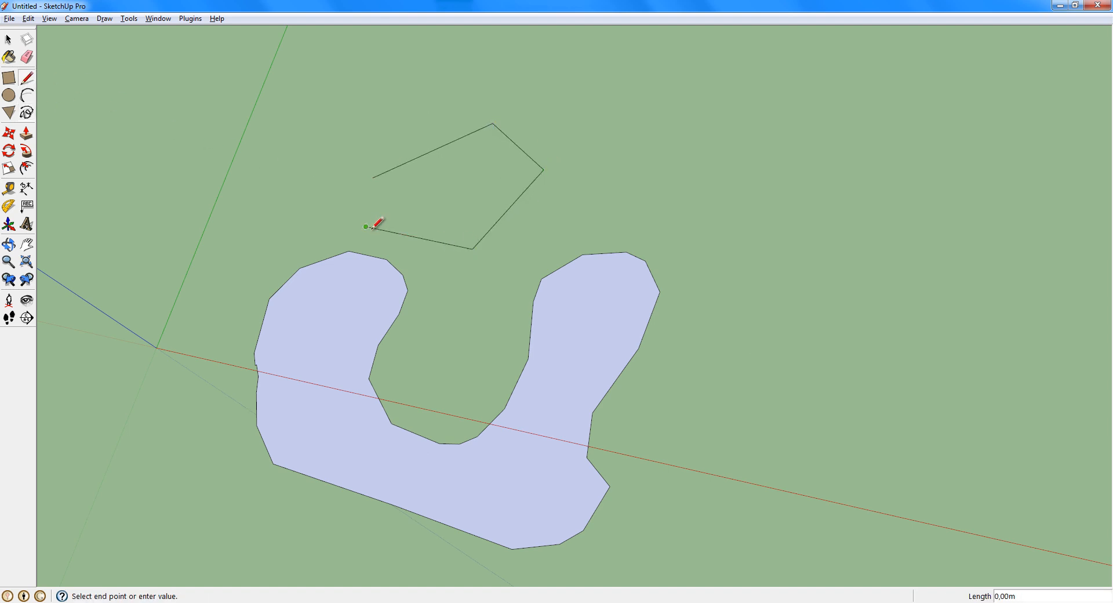
{"action": "key", "text": "space"}
{"action": "key", "text": "ctrl+z"}
{"action": "key", "text": "ctrl+z"}
{"action": "key", "text": "ctrl+z"}
{"action": "key", "text": "ctrl+z"}
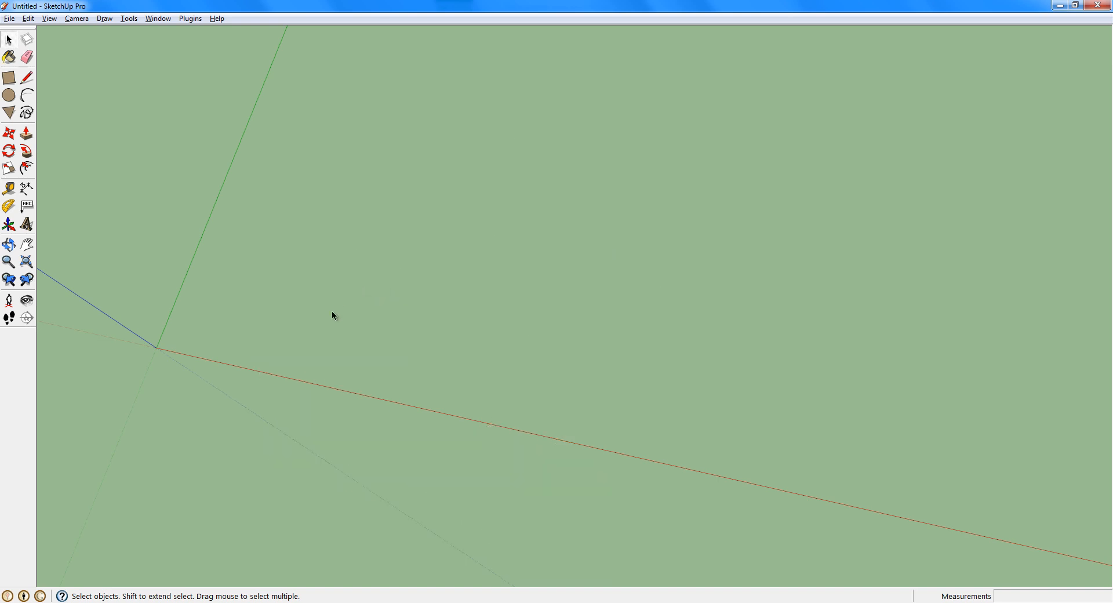
Draw a rectangle with one corner at the origin and its sides along the red and green axes.
{"action": "middle_click_drag", "start_coordinate": [332, 315], "coordinate": [145, 174]}
{"action": "scroll", "coordinate": [144, 174], "scroll_direction": "up", "scroll_amount": 1}
{"action": "left_click", "coordinate": [8, 77]}
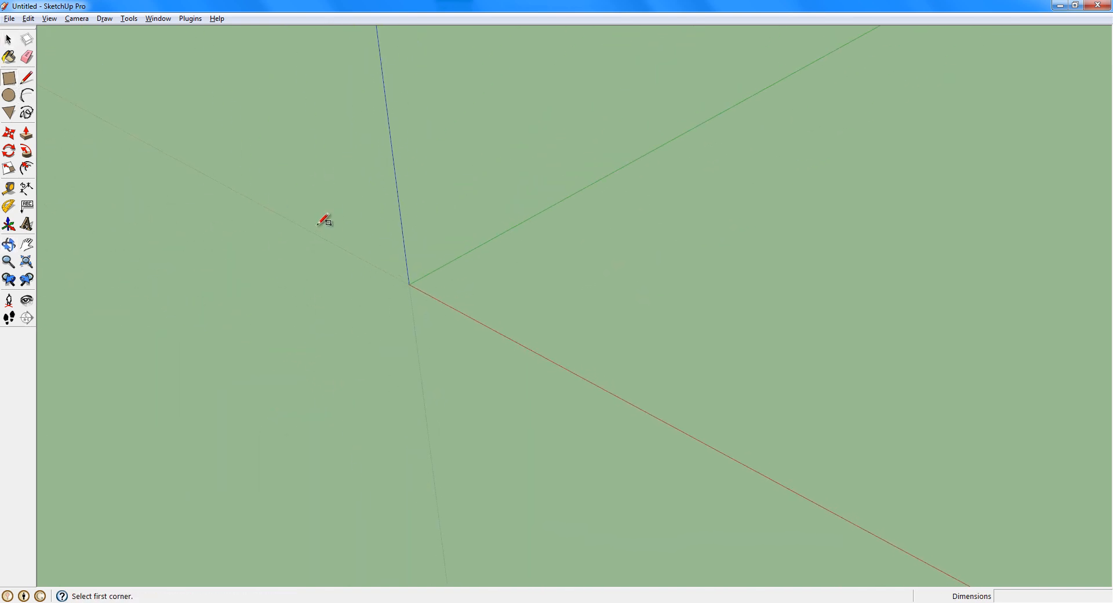
{"action": "left_click", "coordinate": [409, 284]}
{"action": "left_click", "coordinate": [635, 281]}
{"action": "key", "text": "space"}
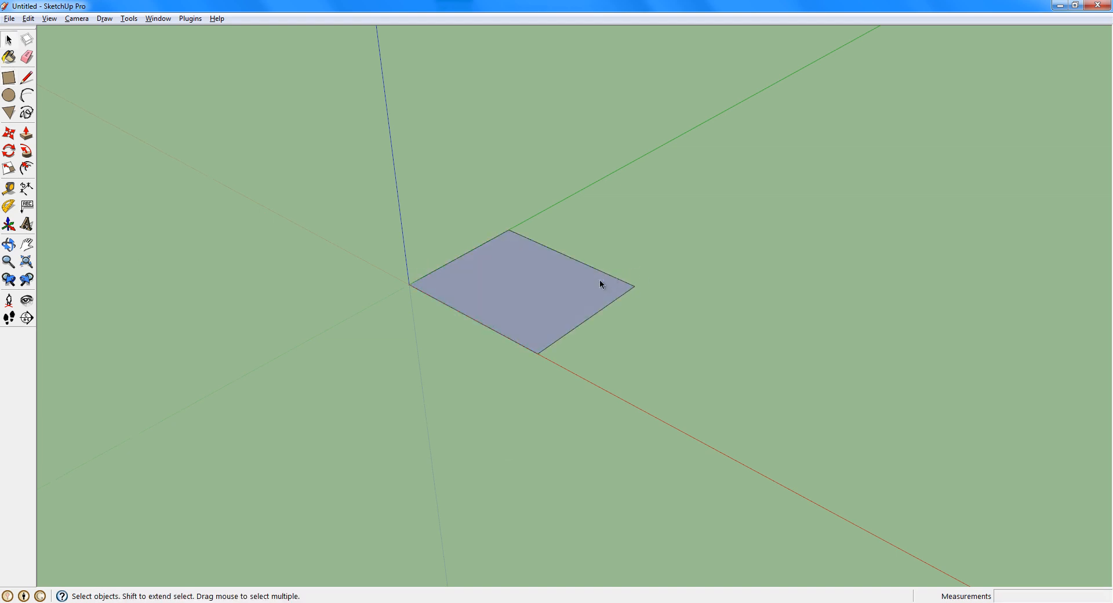
Extrude the rectangle upward about 7.56 m with Push/Pull, and undo it.
{"action": "mouse_move", "coordinate": [601, 281]}
{"action": "middle_mouse_down"}
{"action": "mouse_move", "coordinate": [486, 276]}
{"action": "mouse_move", "coordinate": [521, 351]}
{"action": "mouse_move", "coordinate": [513, 324]}
{"action": "middle_mouse_up"}
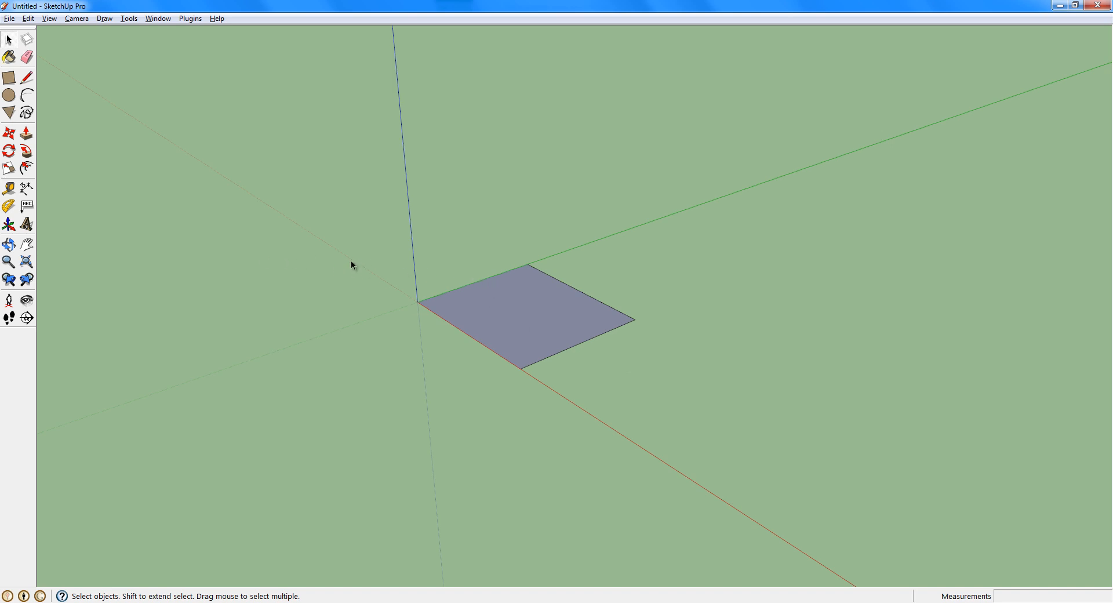
{"action": "left_click", "coordinate": [26, 136]}
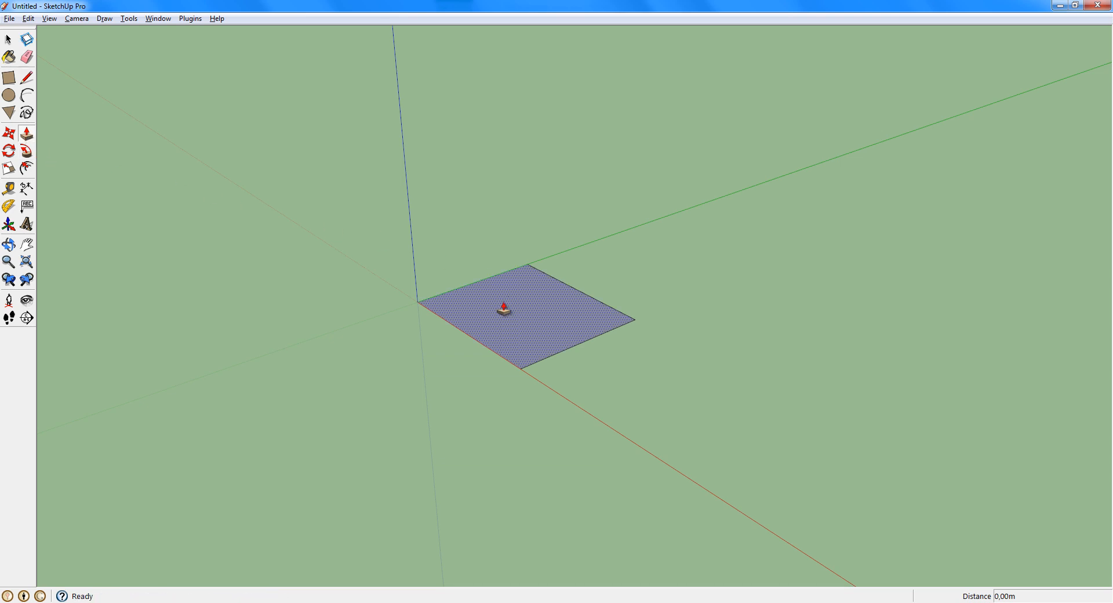
{"action": "left_click_drag", "start_coordinate": [499, 308], "coordinate": [516, 187]}
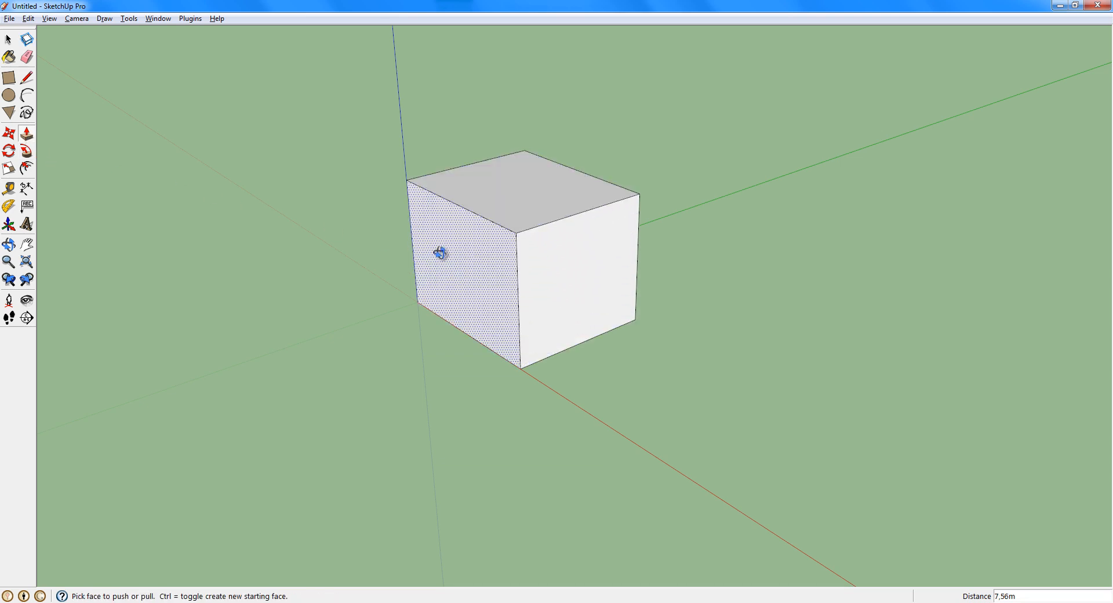
{"action": "middle_click_drag", "start_coordinate": [437, 254], "coordinate": [507, 331]}
{"action": "key", "text": "ctrl+z"}
Extrude the rectangle upward about 9.66 m into a box with Push/Pull.
{"action": "left_click_drag", "start_coordinate": [499, 364], "coordinate": [502, 205]}
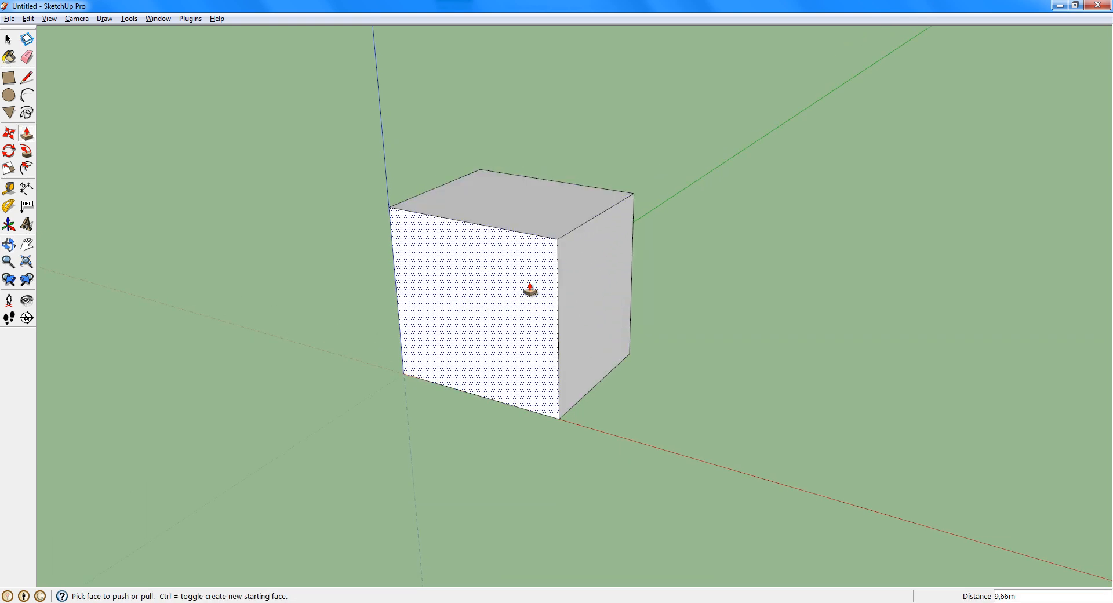
{"action": "middle_click_drag", "start_coordinate": [530, 290], "coordinate": [418, 296]}
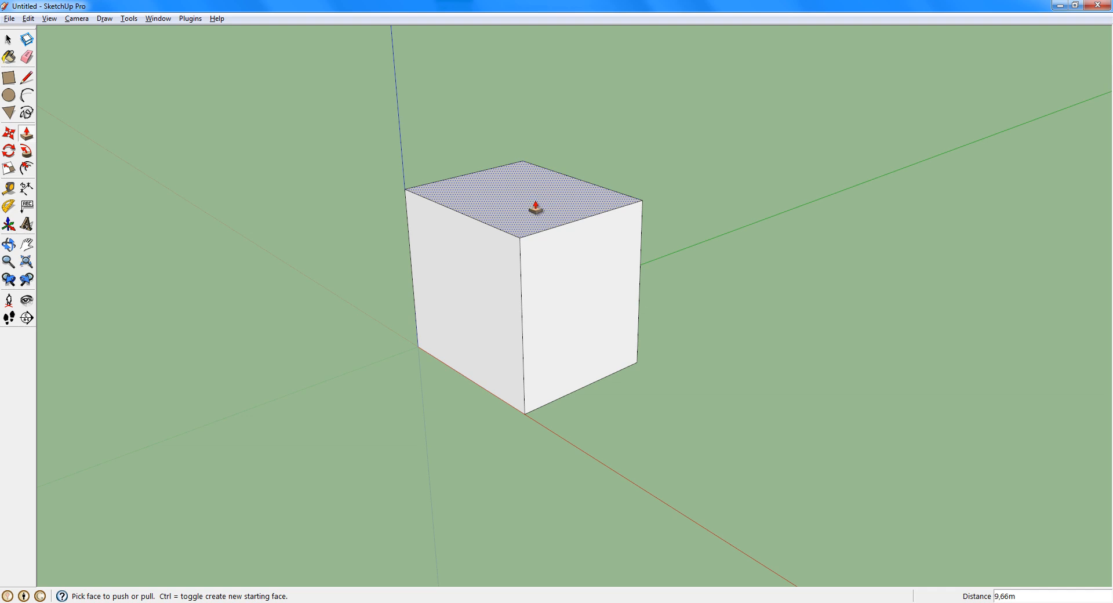
{"action": "middle_click_drag", "start_coordinate": [526, 215], "coordinate": [489, 246]}
Pull the box's side face outward along the red axis, and the face at the origin outward against the green axis about 7.54 m.
{"action": "left_click_drag", "start_coordinate": [557, 303], "coordinate": [651, 348]}
{"action": "middle_click_drag", "start_coordinate": [579, 319], "coordinate": [410, 264]}
{"action": "left_click_drag", "start_coordinate": [410, 263], "coordinate": [281, 310]}
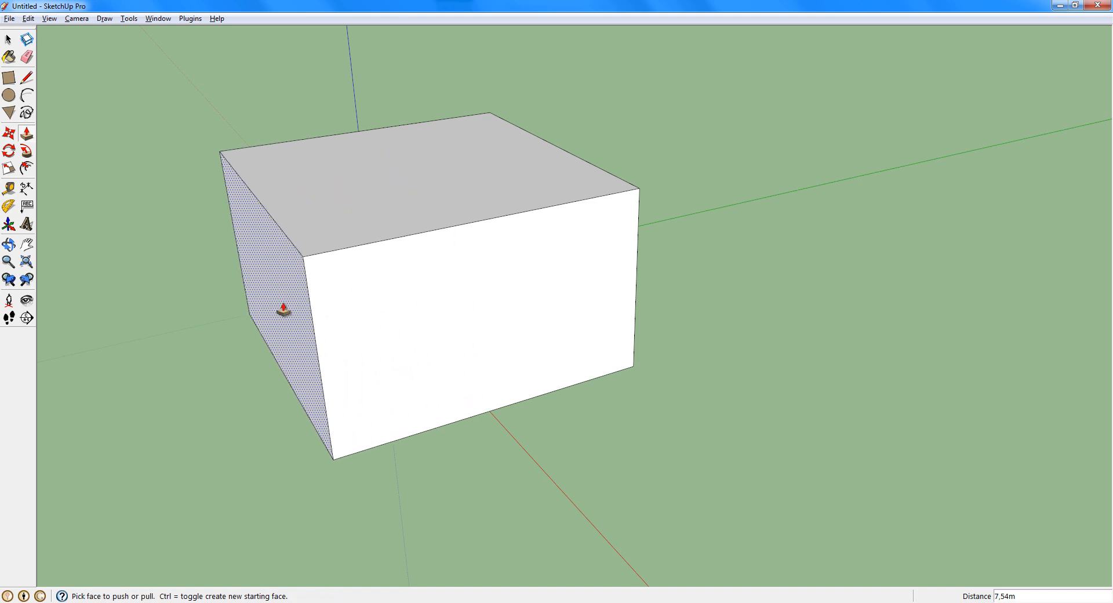
Push the box's side face that lies on the green axis inward about 1.70 m.
{"action": "middle_click_drag", "start_coordinate": [281, 311], "coordinate": [748, 304]}
{"action": "middle_click_drag", "start_coordinate": [596, 282], "coordinate": [713, 235]}
{"action": "scroll", "coordinate": [494, 295], "scroll_direction": "down", "scroll_amount": 4}
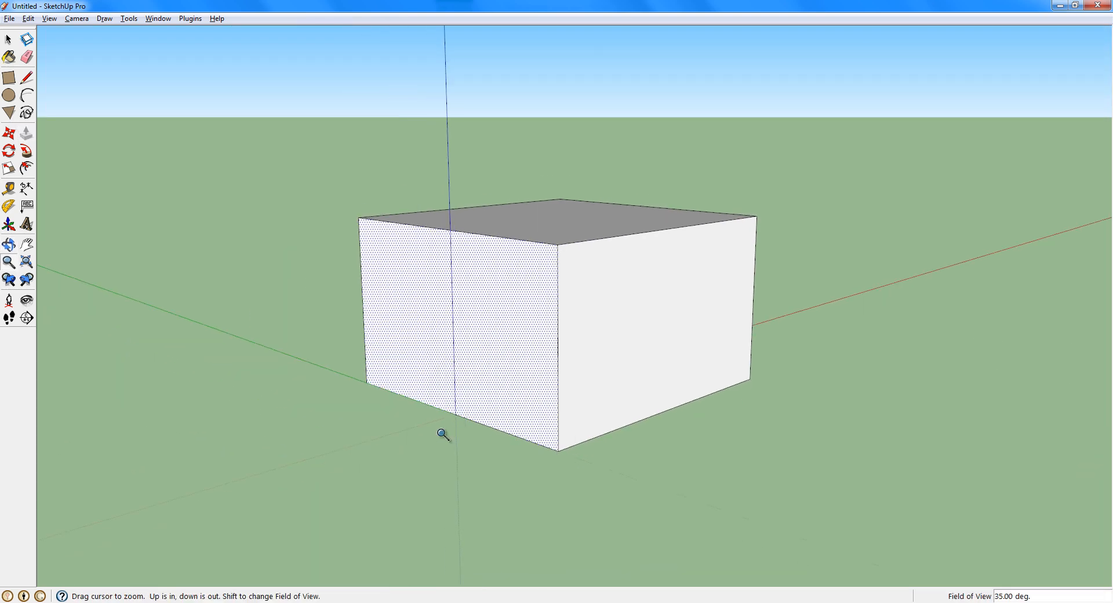
{"action": "middle_click_drag", "start_coordinate": [444, 289], "coordinate": [359, 325]}
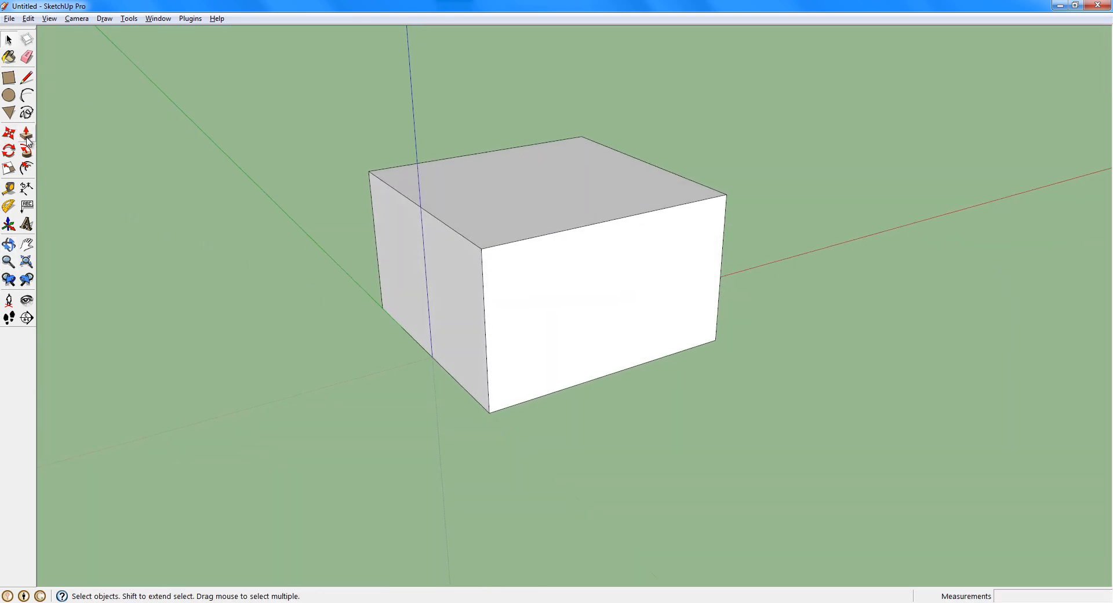
{"action": "left_click", "coordinate": [26, 136]}
{"action": "left_click_drag", "start_coordinate": [442, 281], "coordinate": [504, 299]}
{"action": "middle_click_drag", "start_coordinate": [504, 300], "coordinate": [189, 231]}
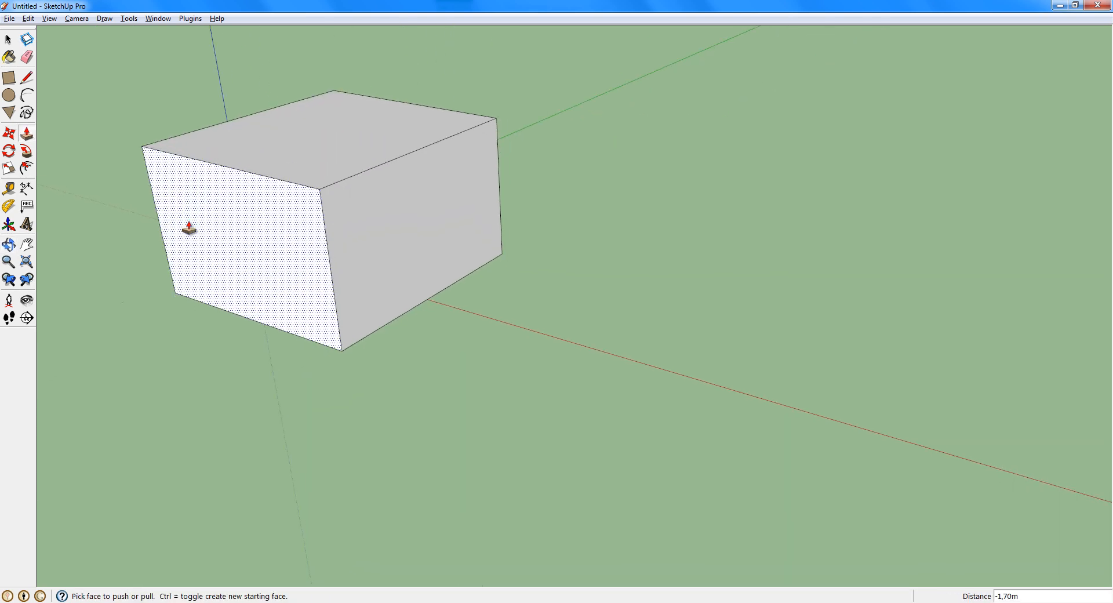
Draw a circle about 4.37 m in radius on the ground over the red axis, beside the box.
{"action": "key", "text": "space"}
{"action": "key", "text": "c"}
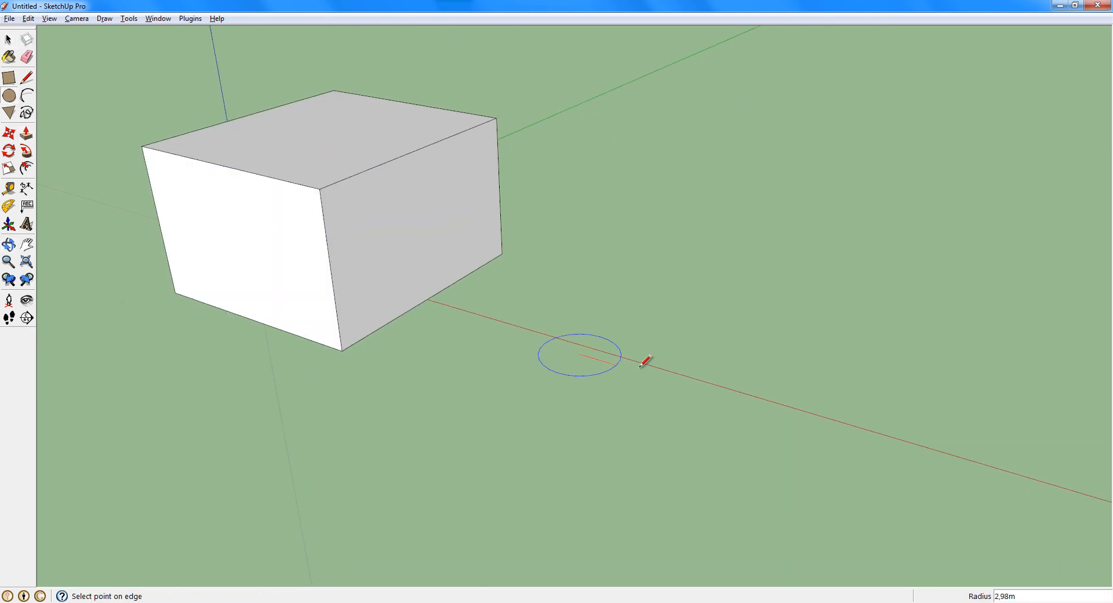
{"action": "left_click", "coordinate": [655, 365]}
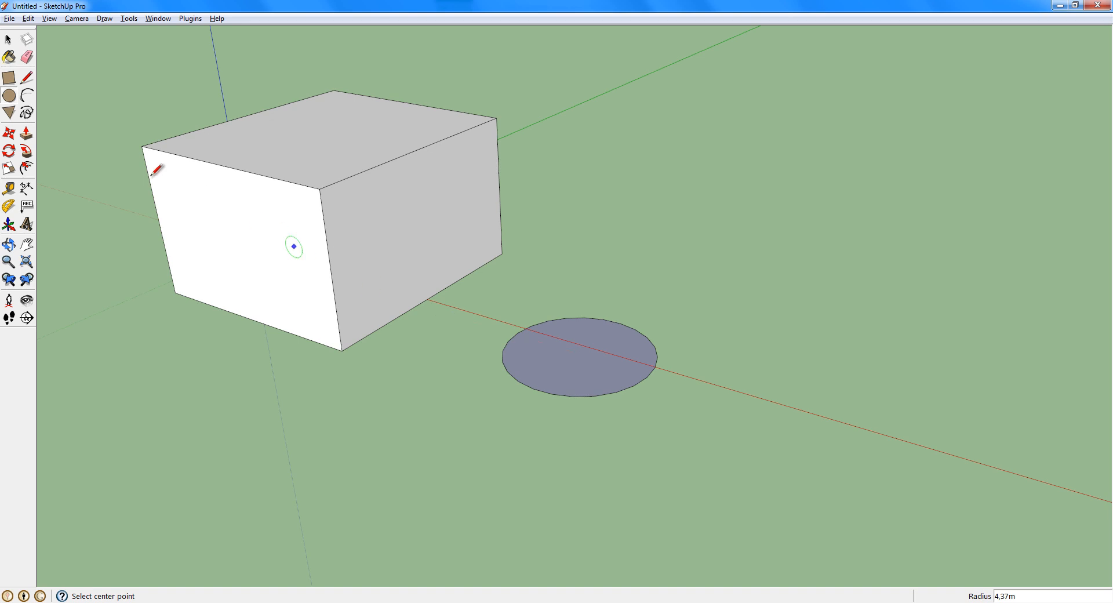
Extrude the circle upward about 5.75 m into a cylinder with Push/Pull.
{"action": "left_click", "coordinate": [26, 134]}
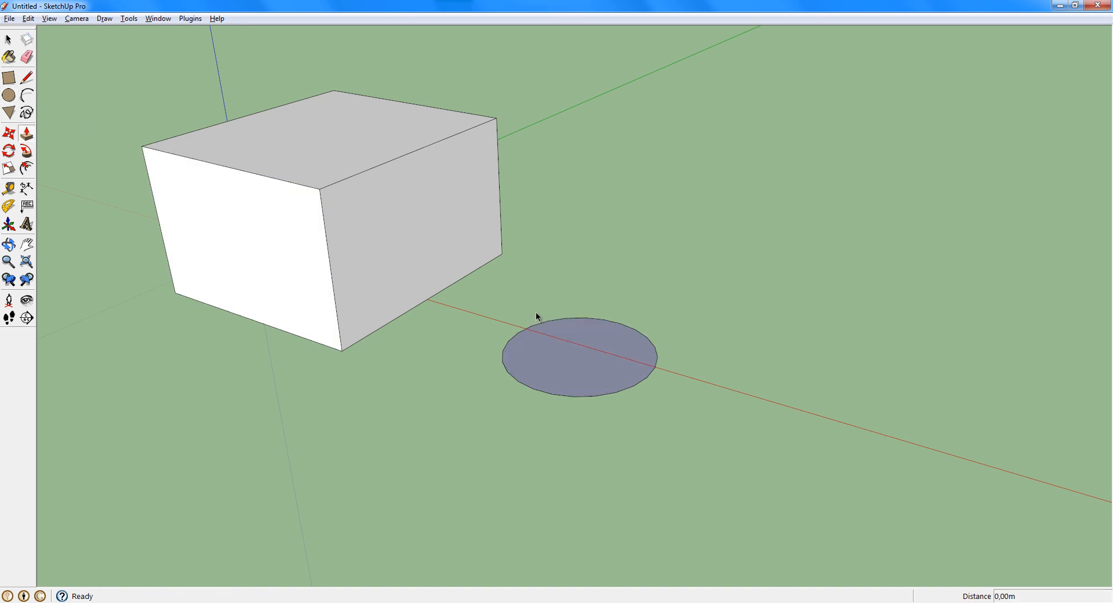
{"action": "key", "text": "space"}
{"action": "key", "text": "p"}
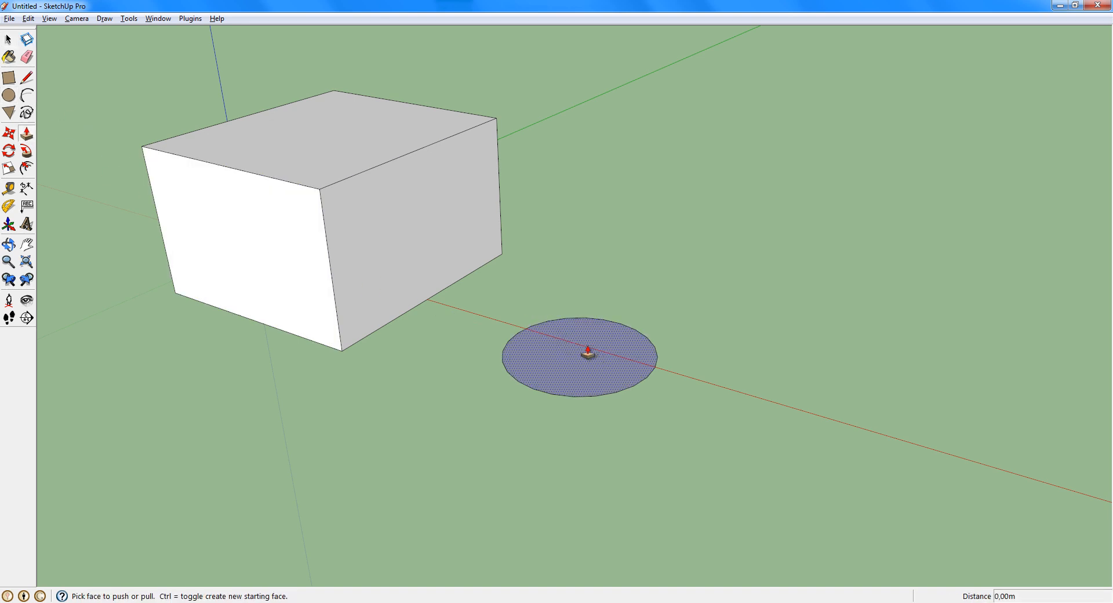
{"action": "left_click_drag", "start_coordinate": [588, 350], "coordinate": [592, 264]}
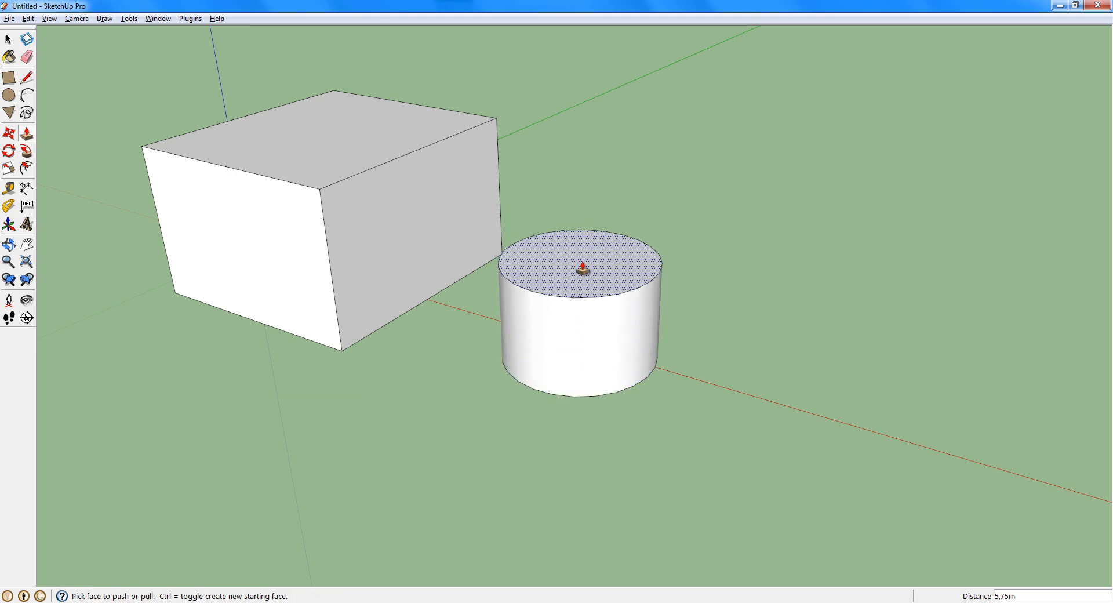
{"action": "middle_click_drag", "start_coordinate": [550, 281], "coordinate": [562, 345]}
{"action": "middle_click_drag", "start_coordinate": [554, 280], "coordinate": [448, 266]}
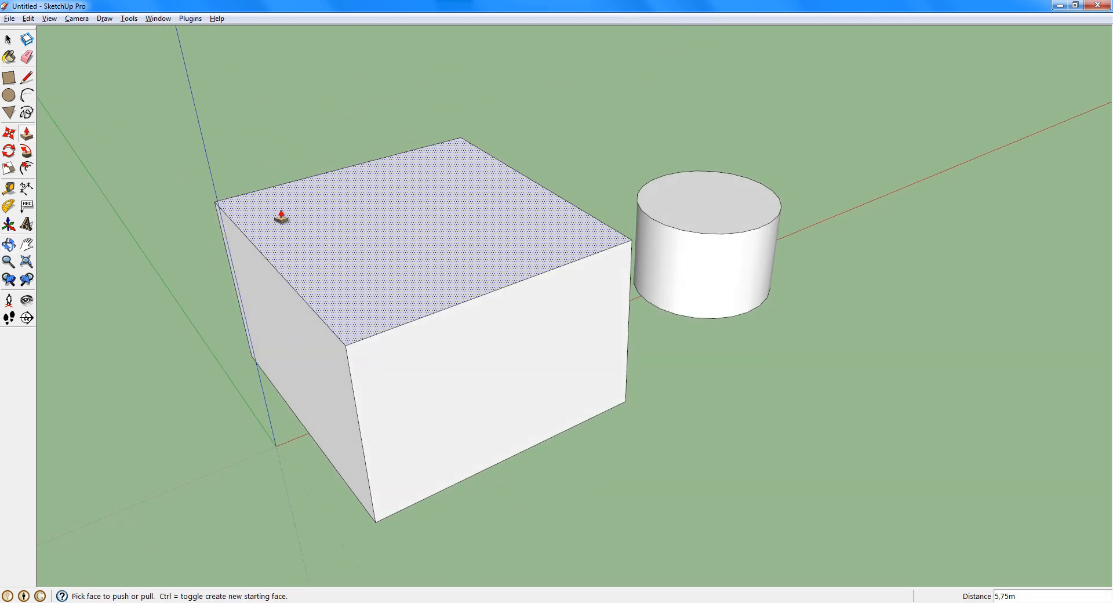
Draw a rectangle in the middle of the box's top face.
{"action": "key", "text": "space"}
{"action": "middle_click_drag", "start_coordinate": [403, 236], "coordinate": [444, 230], "text": "shift"}
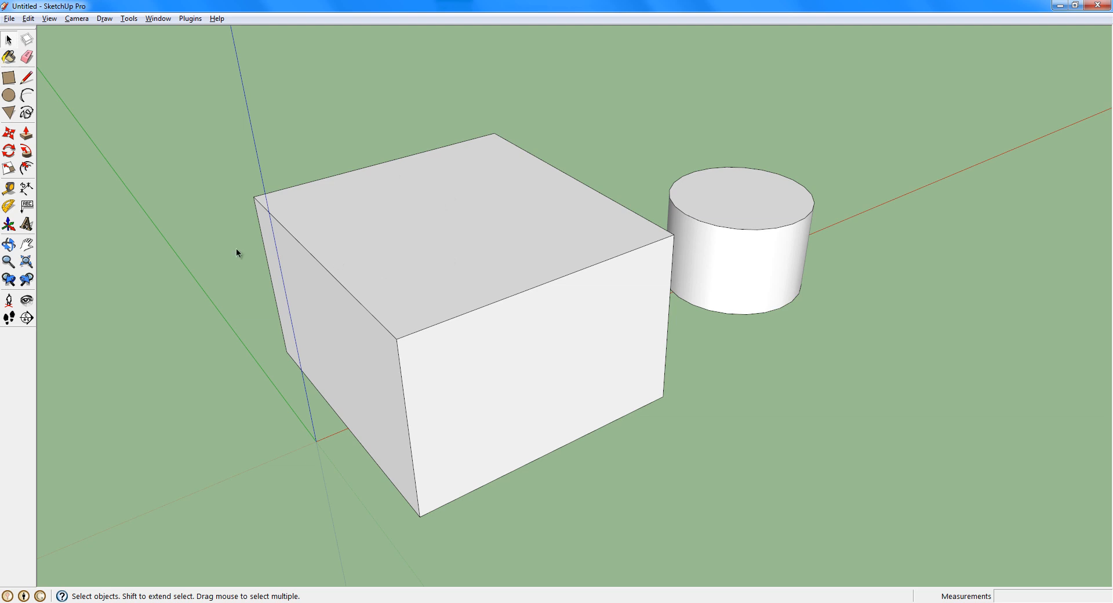
{"action": "middle_click_drag", "start_coordinate": [328, 235], "coordinate": [468, 244]}
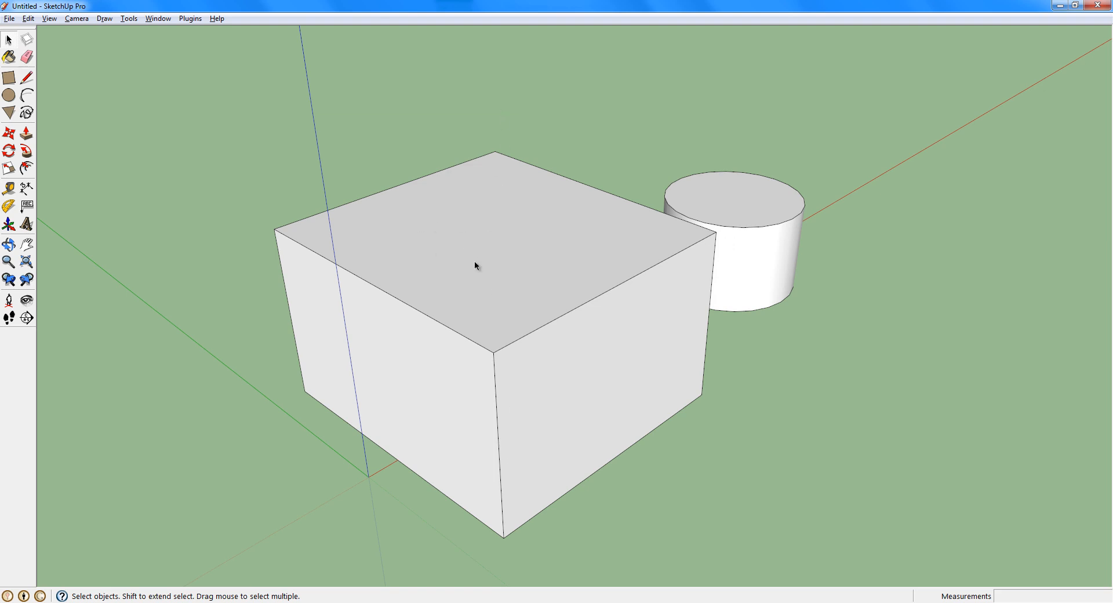
{"action": "left_click", "coordinate": [9, 83]}
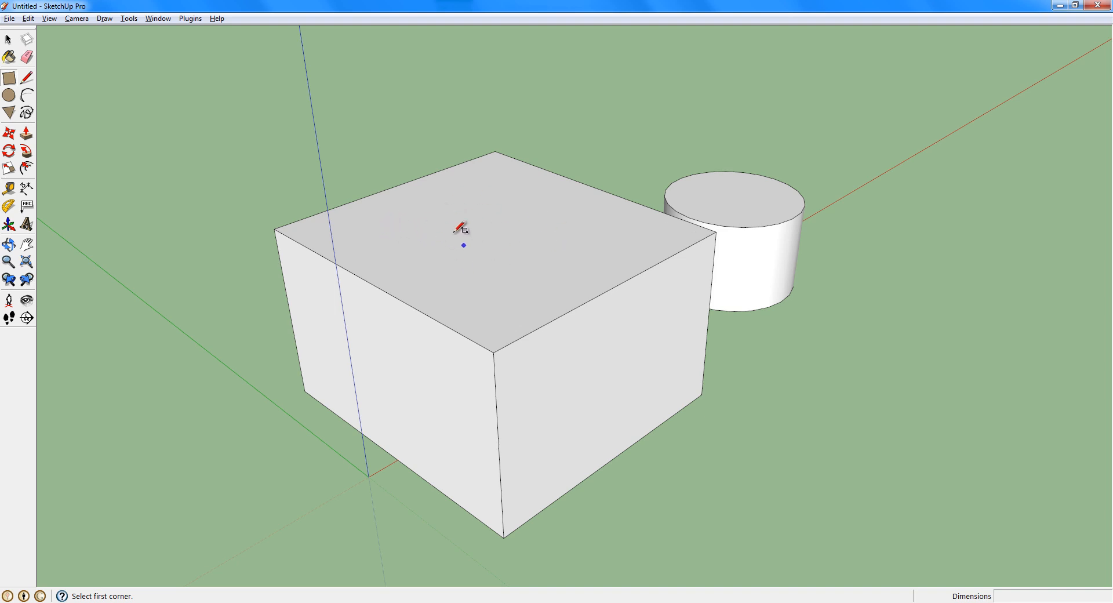
{"action": "left_click", "coordinate": [399, 231]}
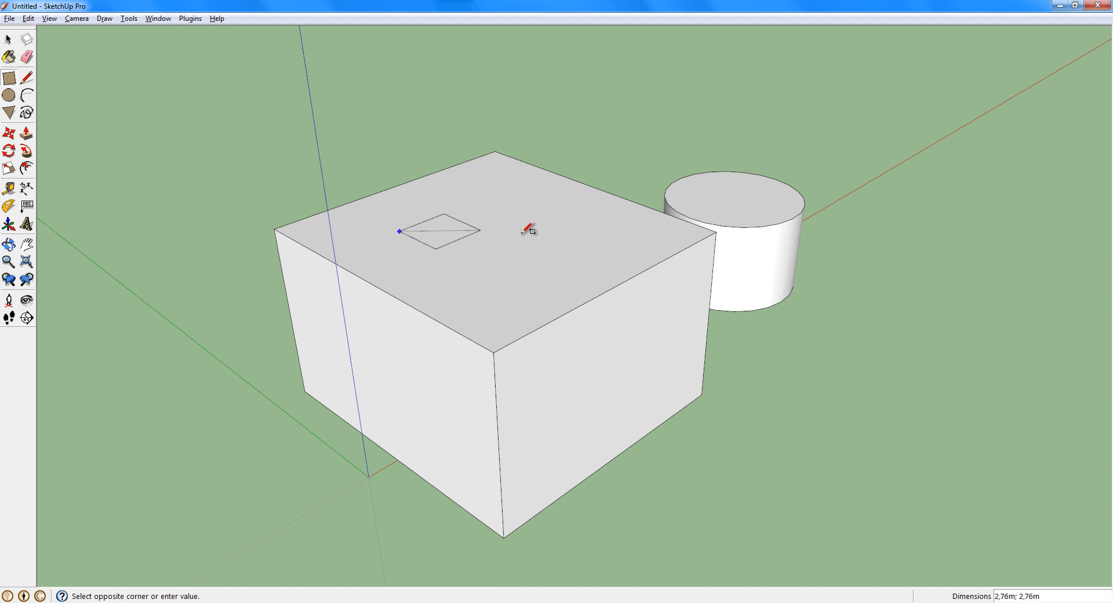
{"action": "left_click", "coordinate": [607, 238]}
{"action": "middle_click_drag", "start_coordinate": [456, 321], "coordinate": [498, 238]}
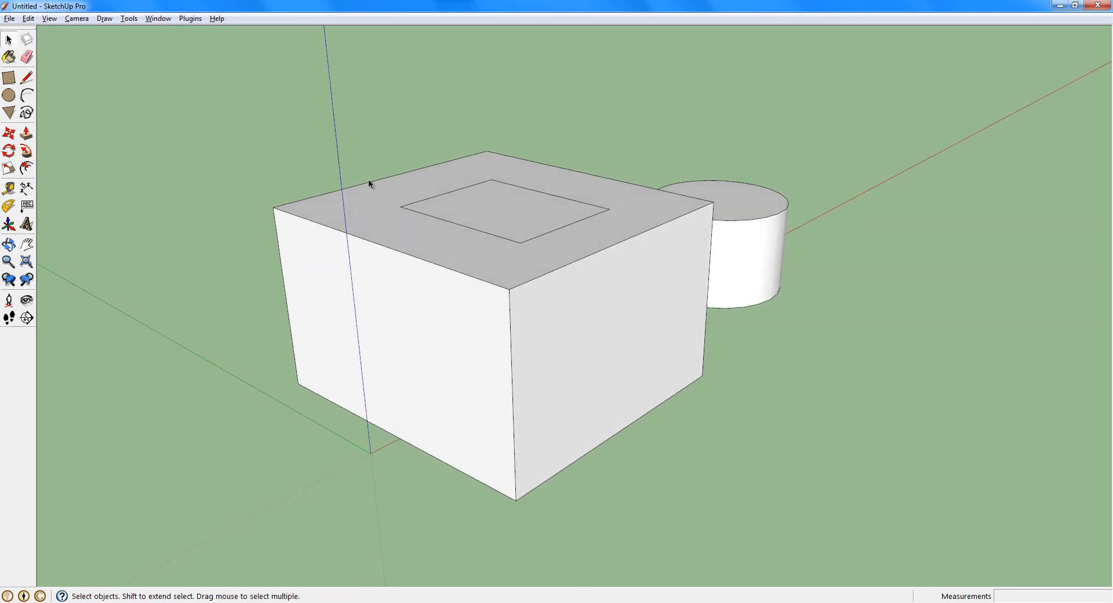
{"action": "middle_click_drag", "start_coordinate": [671, 217], "coordinate": [253, 216]}
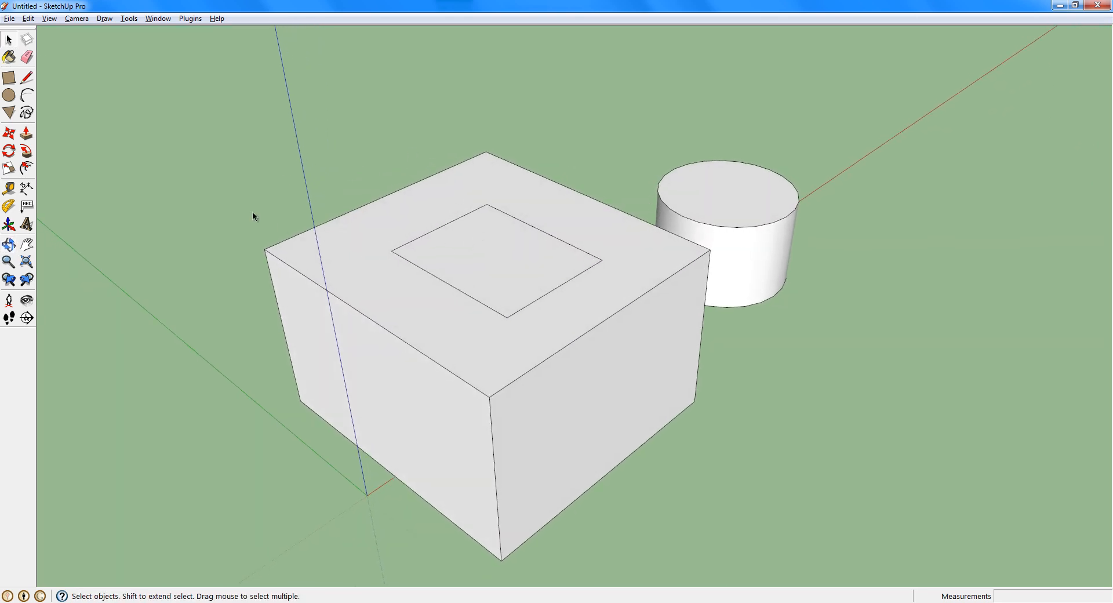
Push the rectangle on the box's top face downward to form a shallow rectangular recess.
{"action": "left_click", "coordinate": [26, 137]}
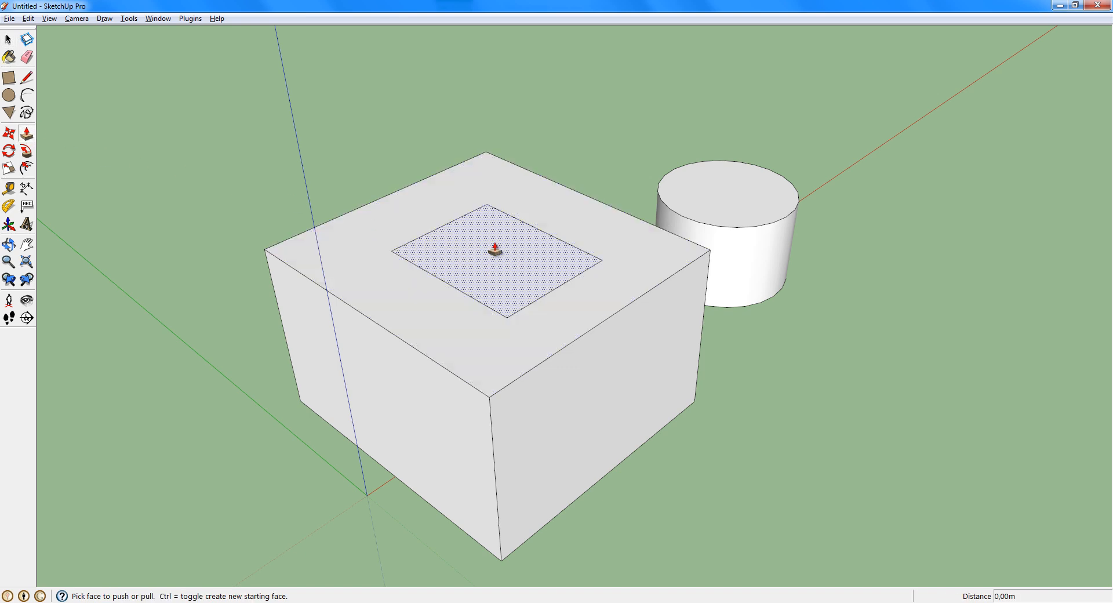
{"action": "left_click_drag", "start_coordinate": [495, 249], "coordinate": [478, 273]}
{"action": "middle_click_drag", "start_coordinate": [479, 274], "coordinate": [316, 206]}
{"action": "key", "text": "space"}
{"action": "scroll", "coordinate": [447, 231], "scroll_direction": "up", "scroll_amount": 1}
{"action": "scroll", "coordinate": [447, 231], "scroll_direction": "up", "scroll_amount": 3}
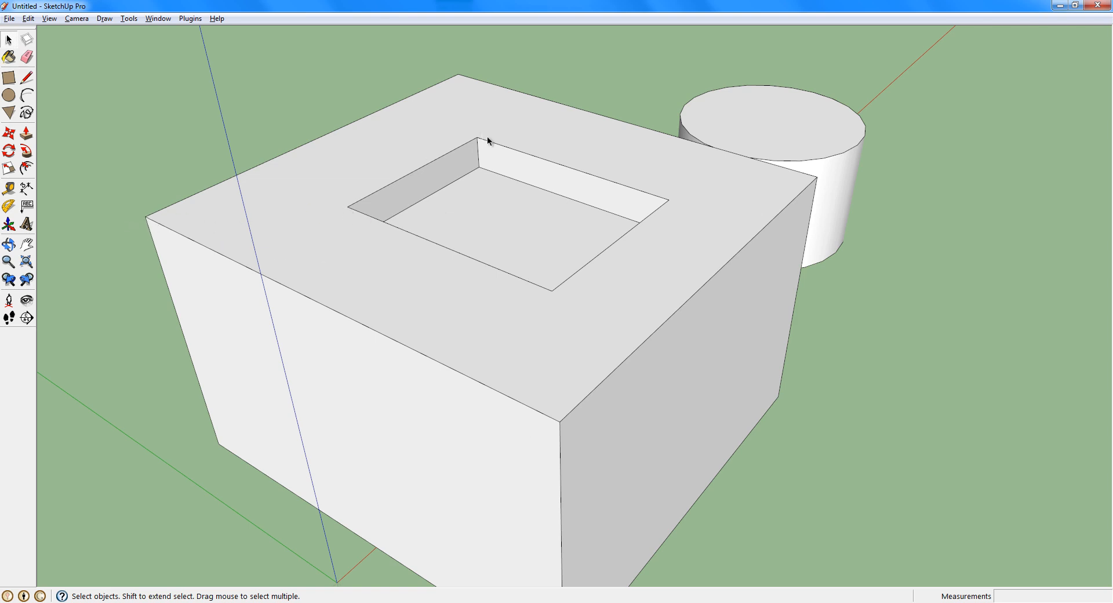
{"action": "middle_click_drag", "start_coordinate": [146, 219], "coordinate": [152, 225]}
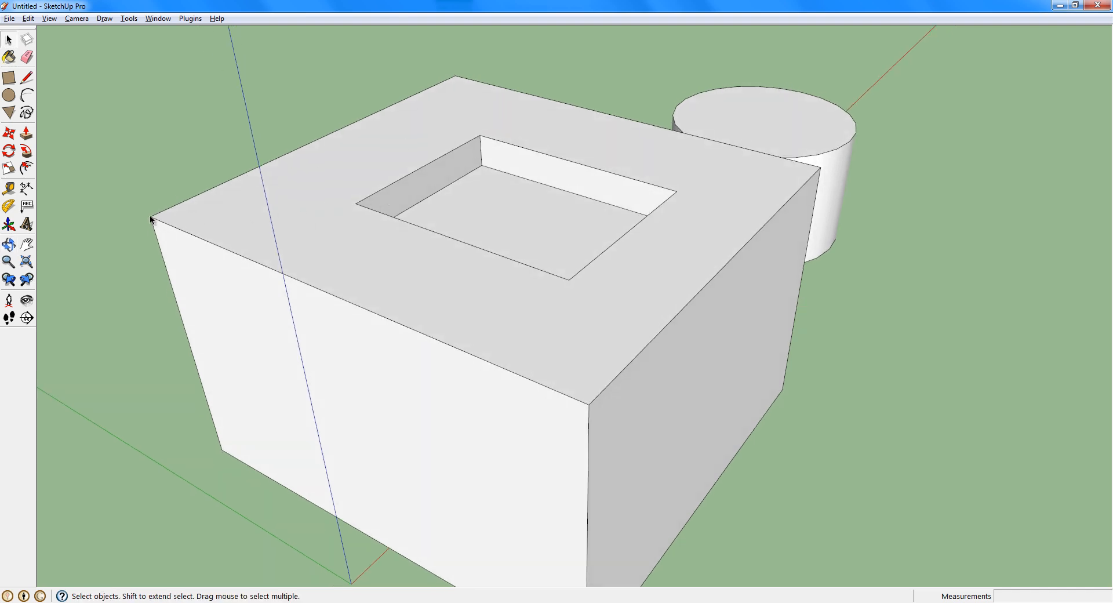
{"action": "middle_click_drag", "start_coordinate": [358, 200], "coordinate": [390, 220]}
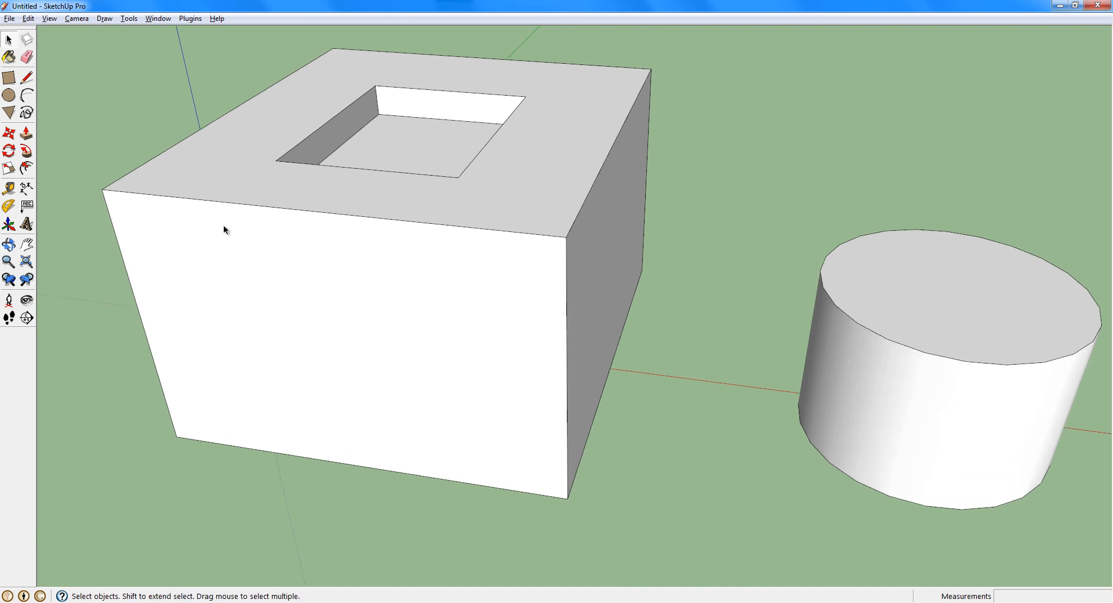
Draw a circle about 3.18 m in radius on the box's large side face, below the top recess.
{"action": "middle_click_drag", "start_coordinate": [232, 168], "coordinate": [258, 140]}
{"action": "left_click", "coordinate": [10, 98]}
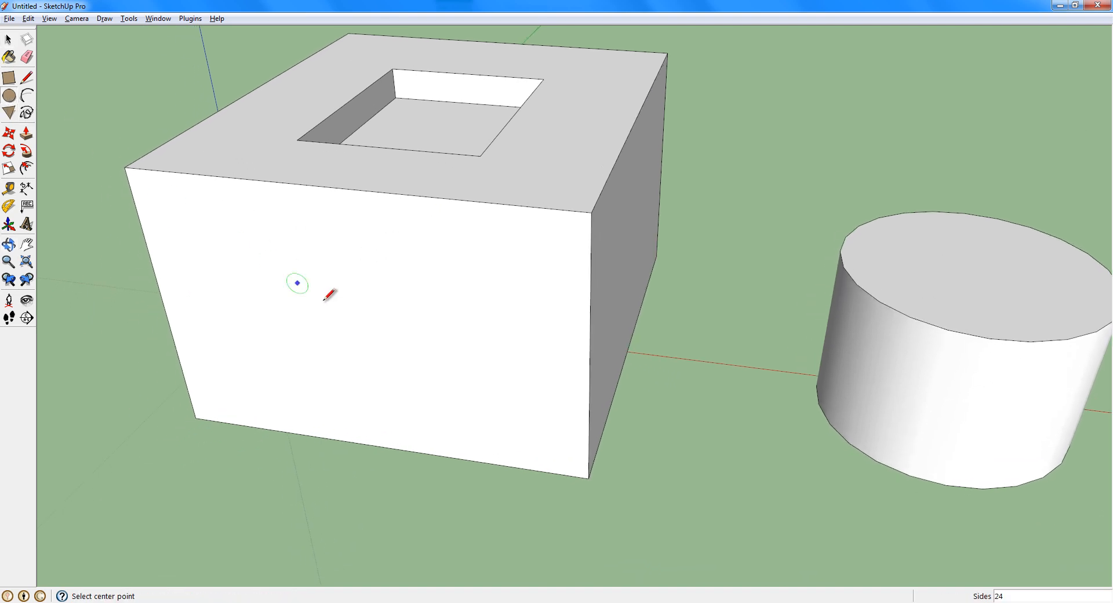
{"action": "left_click", "coordinate": [335, 302]}
{"action": "left_click", "coordinate": [419, 309]}
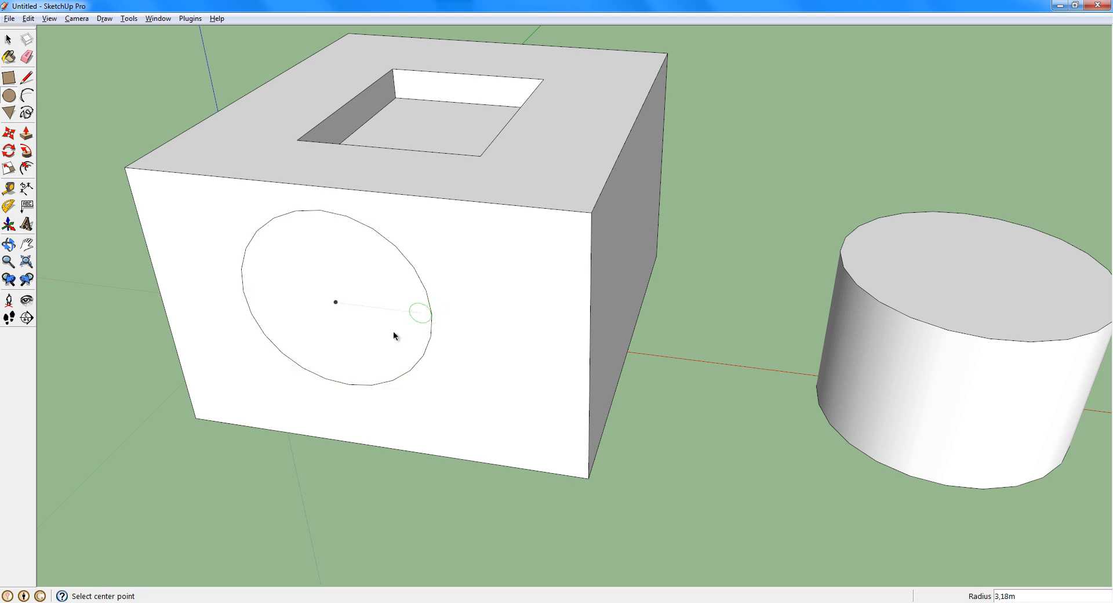
{"action": "mouse_move", "coordinate": [418, 310]}
{"action": "middle_mouse_down"}
{"action": "mouse_move", "coordinate": [264, 282]}
{"action": "mouse_move", "coordinate": [271, 263]}
{"action": "mouse_move", "coordinate": [230, 278]}
{"action": "middle_mouse_up"}
{"action": "key", "text": "space"}
{"action": "middle_click_drag", "start_coordinate": [353, 236], "coordinate": [331, 265]}
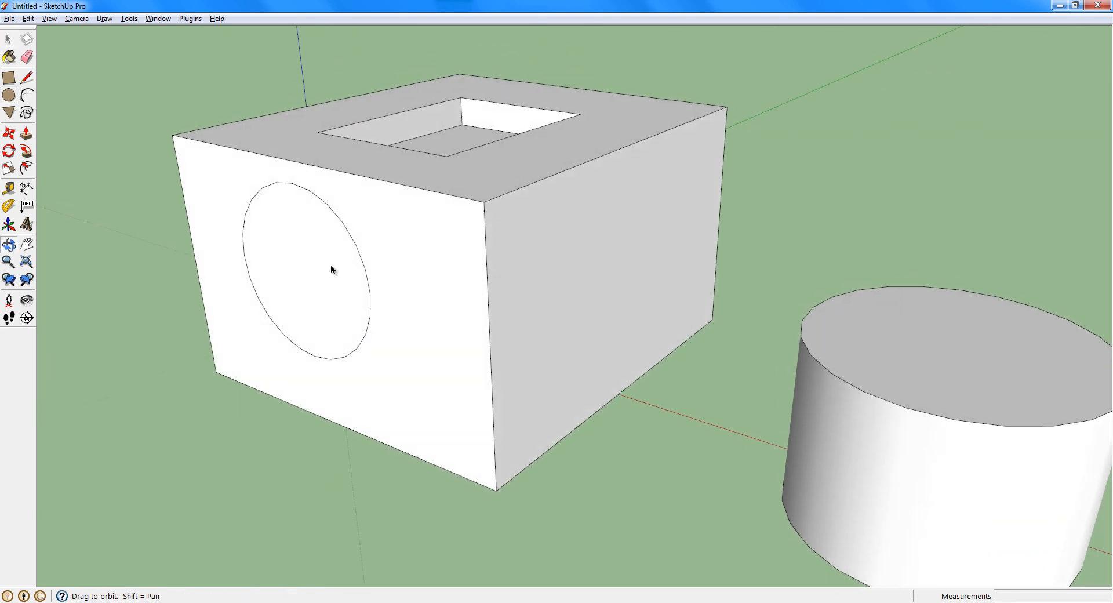
{"action": "middle_click_drag", "start_coordinate": [367, 188], "coordinate": [179, 174]}
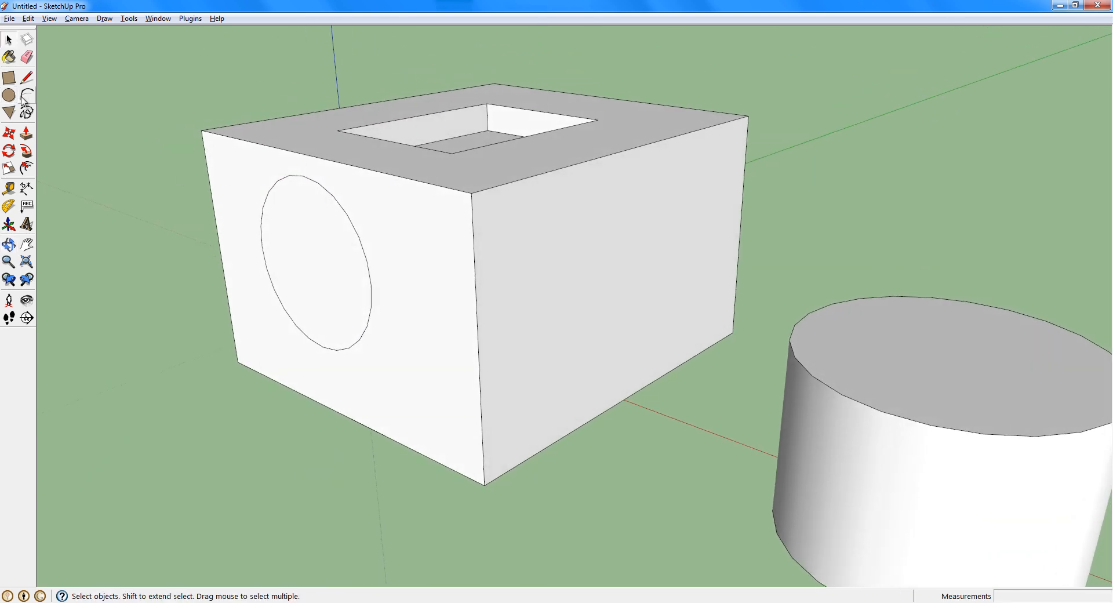
Push the circle on the box's side face inward to form a shallow round recess.
{"action": "left_click", "coordinate": [26, 133]}
{"action": "left_click_drag", "start_coordinate": [313, 259], "coordinate": [338, 259]}
{"action": "key", "text": "space"}
{"action": "middle_click_drag", "start_coordinate": [434, 243], "coordinate": [603, 211]}
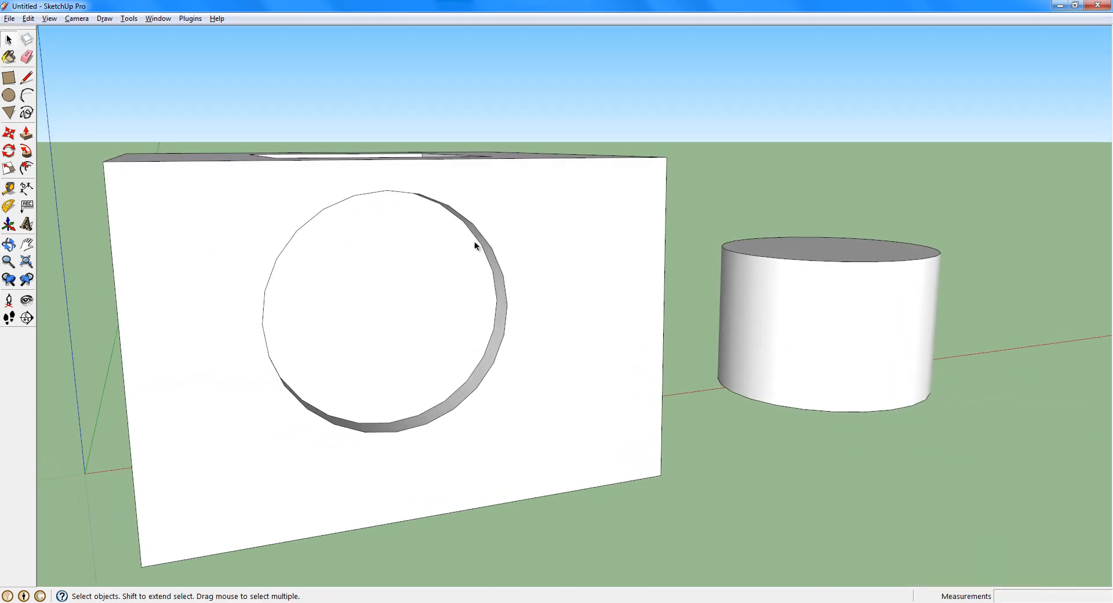
{"action": "middle_click_drag", "start_coordinate": [474, 241], "coordinate": [261, 312]}
{"action": "scroll", "coordinate": [418, 268], "scroll_direction": "down", "scroll_amount": 5}
{"action": "scroll", "coordinate": [413, 369], "scroll_direction": "down", "scroll_amount": 2}
{"action": "middle_click_drag", "start_coordinate": [255, 212], "coordinate": [251, 254], "text": "shift"}
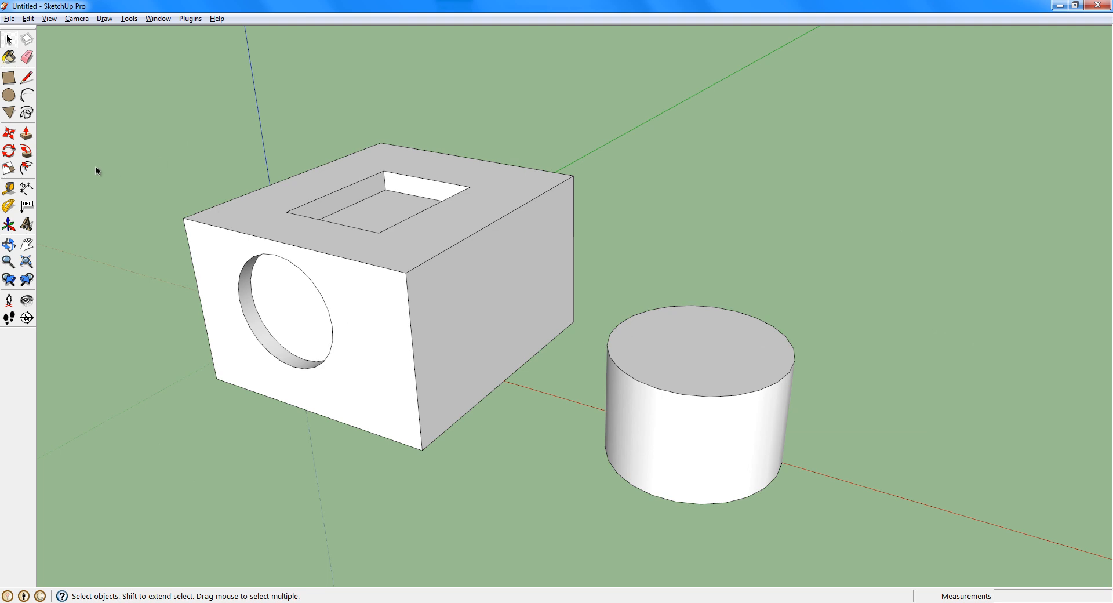
Draw a closed irregular polygon with an inward notch on the ground beyond the cylinder, using the Line tool.
{"action": "middle_click_drag", "start_coordinate": [218, 247], "coordinate": [165, 240]}
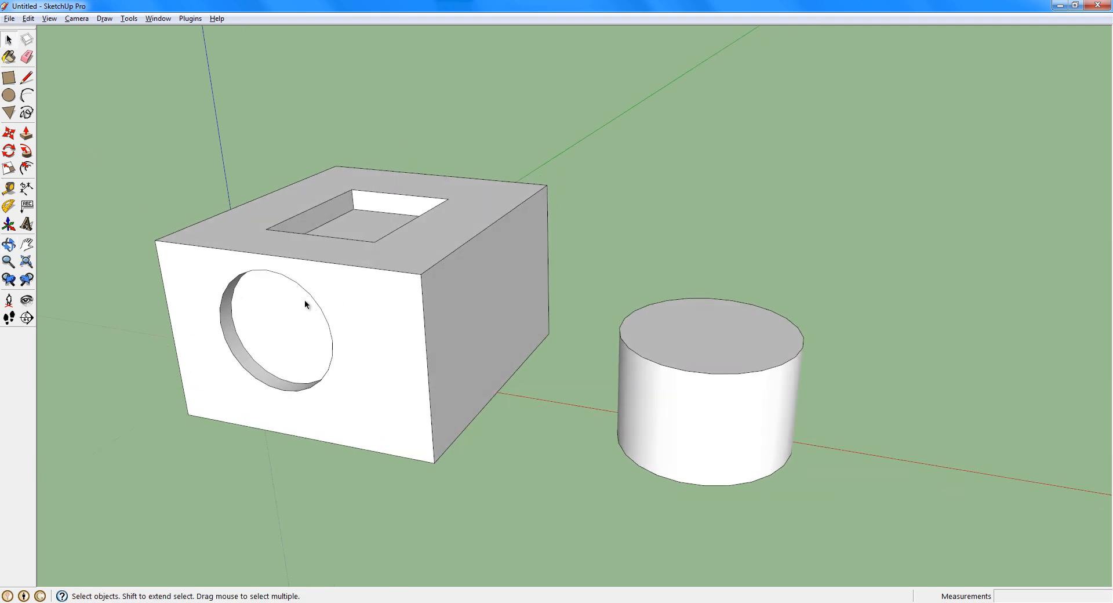
{"action": "middle_click_drag", "start_coordinate": [343, 249], "coordinate": [368, 313]}
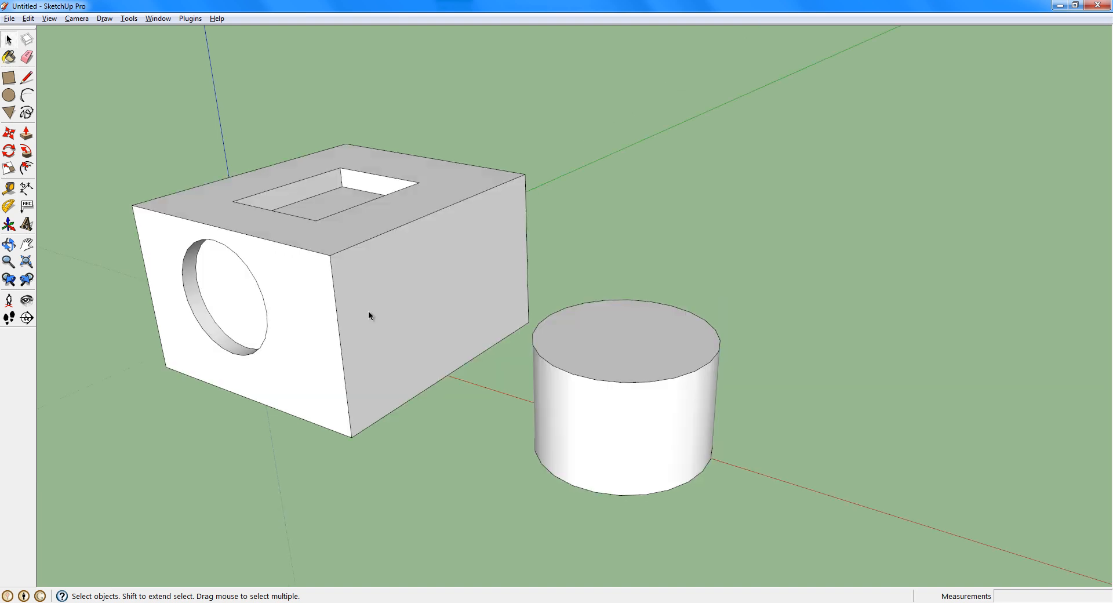
{"action": "scroll", "coordinate": [348, 327], "scroll_direction": "down", "scroll_amount": 8}
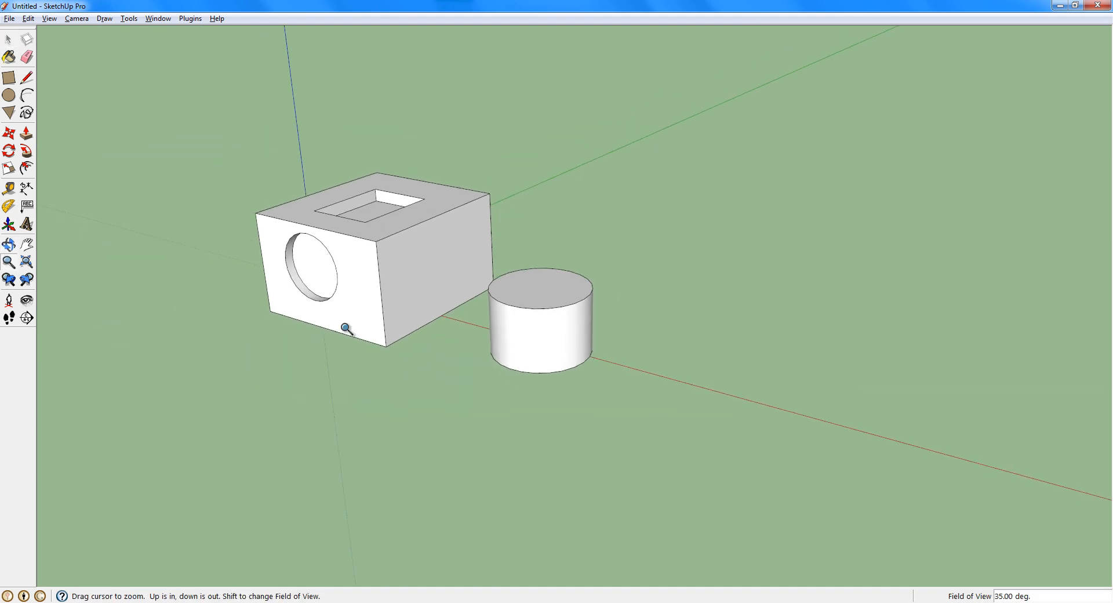
{"action": "middle_click_drag", "start_coordinate": [363, 318], "coordinate": [297, 319]}
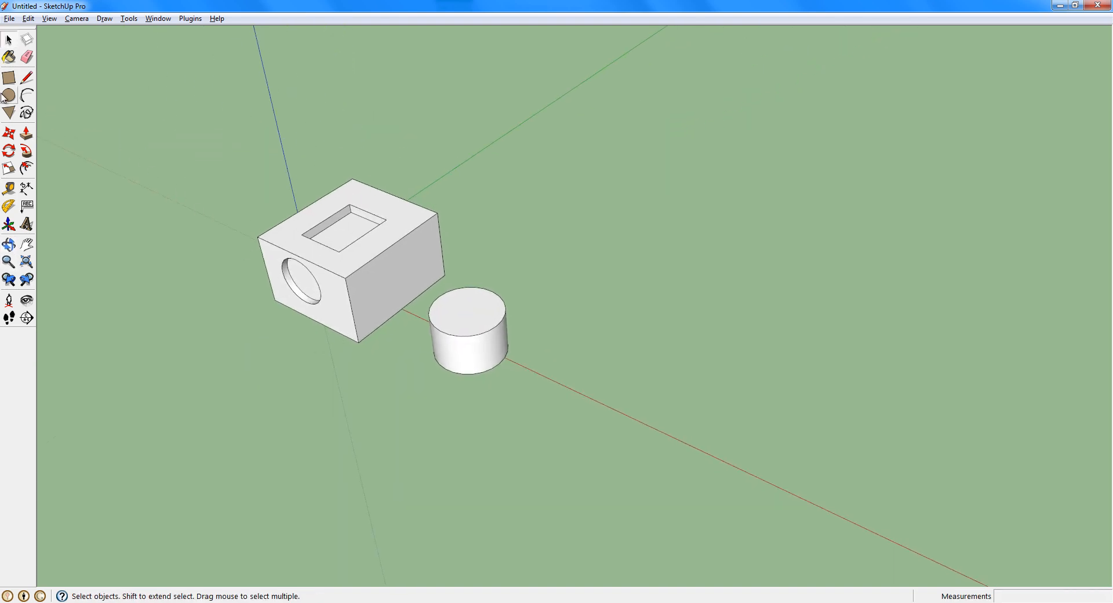
{"action": "left_click", "coordinate": [26, 77]}
{"action": "middle_click_drag", "start_coordinate": [419, 233], "coordinate": [371, 286]}
{"action": "left_click", "coordinate": [376, 285]}
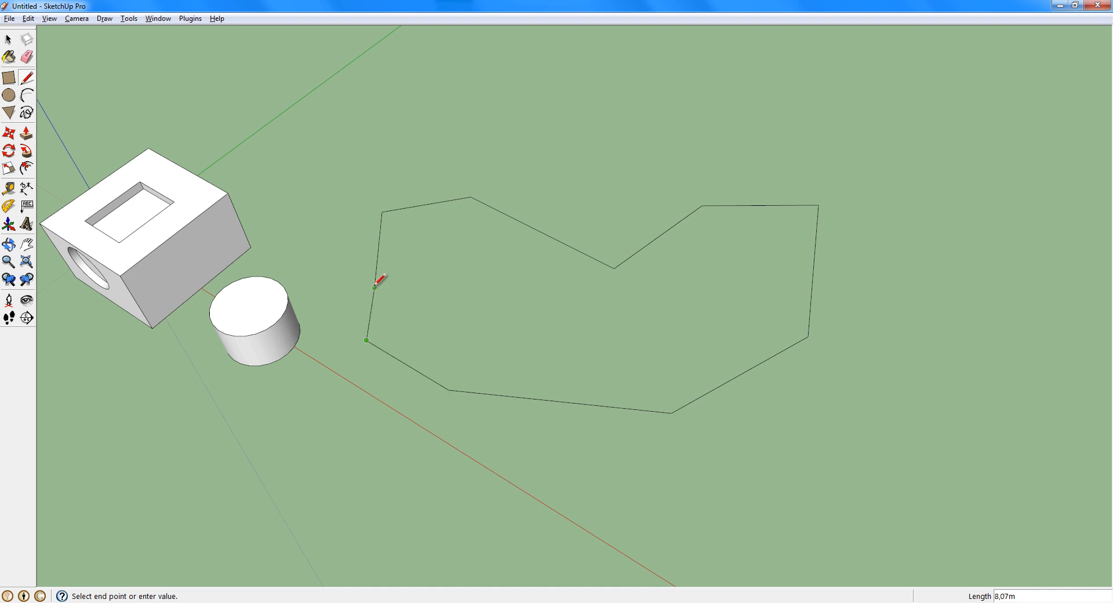
{"action": "middle_click_drag", "start_coordinate": [413, 317], "coordinate": [148, 164]}
{"action": "key", "text": "space"}
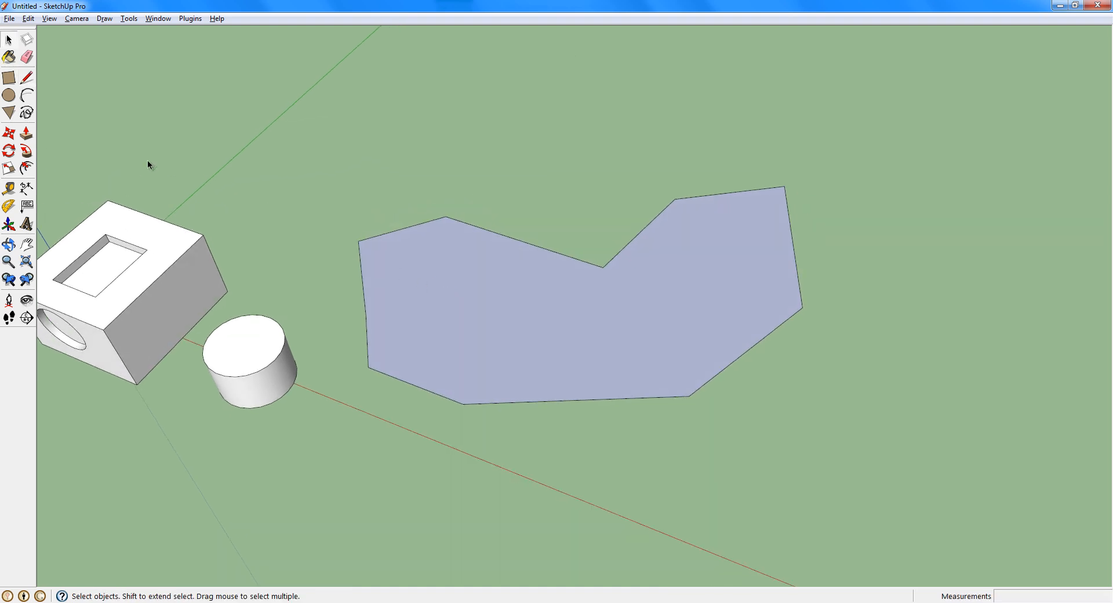
Extrude the irregular polygon upward into a solid with Push/Pull.
{"action": "left_click", "coordinate": [27, 133]}
{"action": "left_click", "coordinate": [480, 296]}
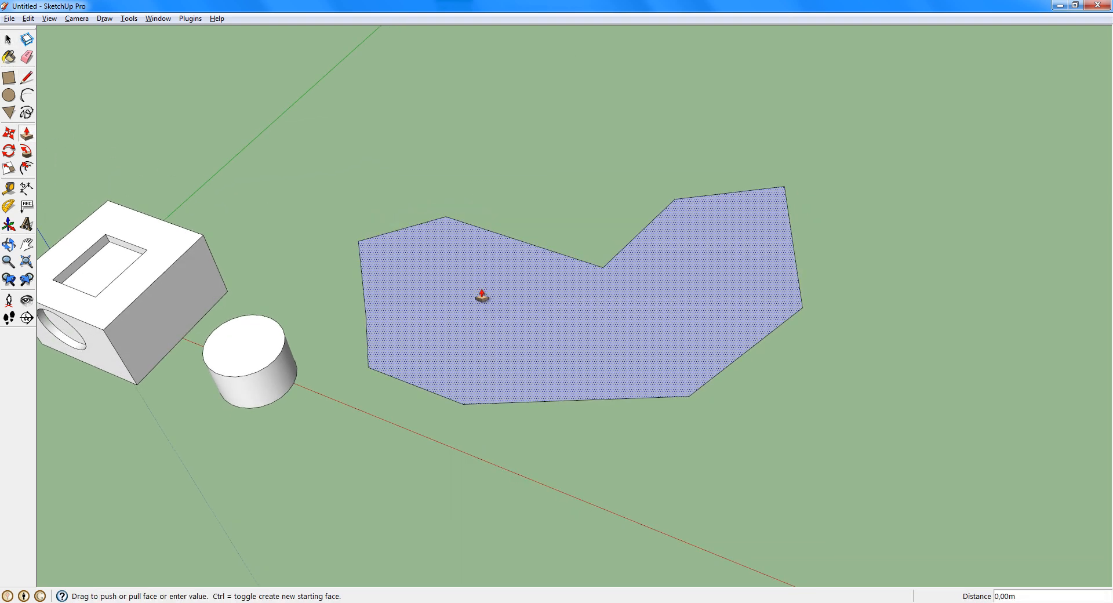
{"action": "left_click", "coordinate": [472, 207]}
{"action": "mouse_move", "coordinate": [472, 207]}
{"action": "middle_mouse_down"}
{"action": "mouse_move", "coordinate": [612, 236]}
{"action": "mouse_move", "coordinate": [253, 363]}
{"action": "mouse_move", "coordinate": [457, 376]}
{"action": "mouse_move", "coordinate": [410, 385]}
{"action": "mouse_move", "coordinate": [442, 318]}
{"action": "mouse_move", "coordinate": [412, 351]}
{"action": "mouse_move", "coordinate": [443, 230]}
{"action": "middle_mouse_up"}
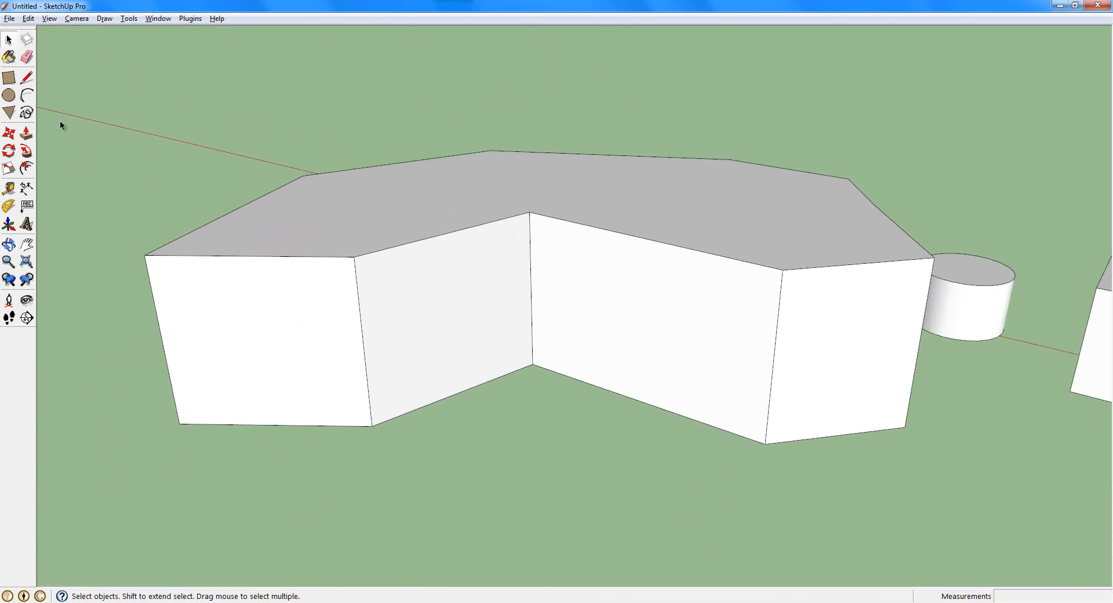
Outline a four-sided shape with lines on the irregular solid's end face, from its upper corner back to its upper edge.
{"action": "left_click", "coordinate": [27, 78]}
{"action": "left_click", "coordinate": [145, 255]}
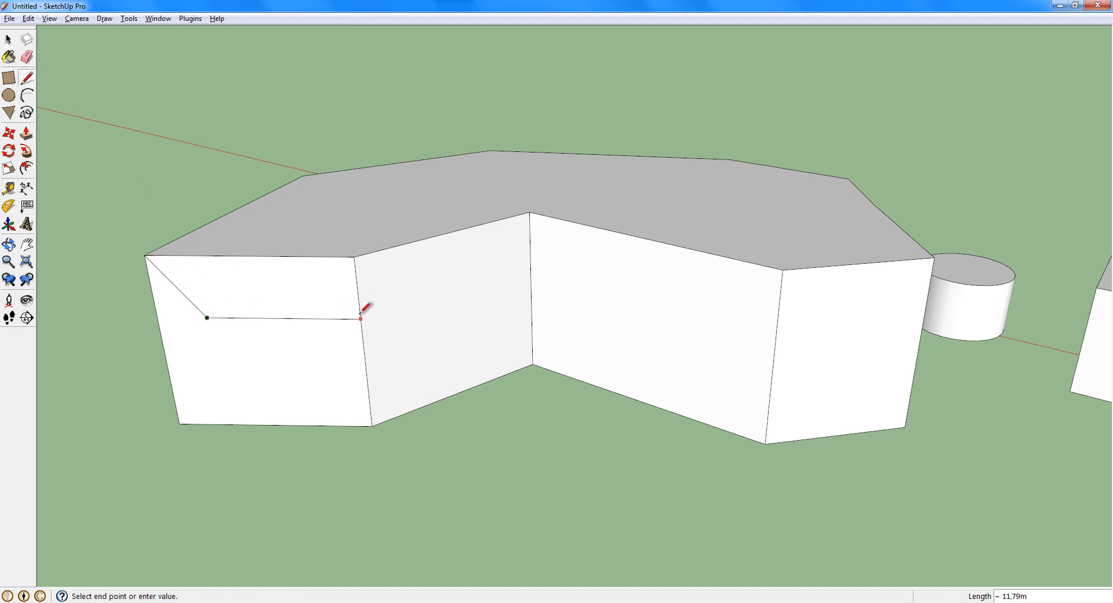
{"action": "left_click", "coordinate": [327, 257]}
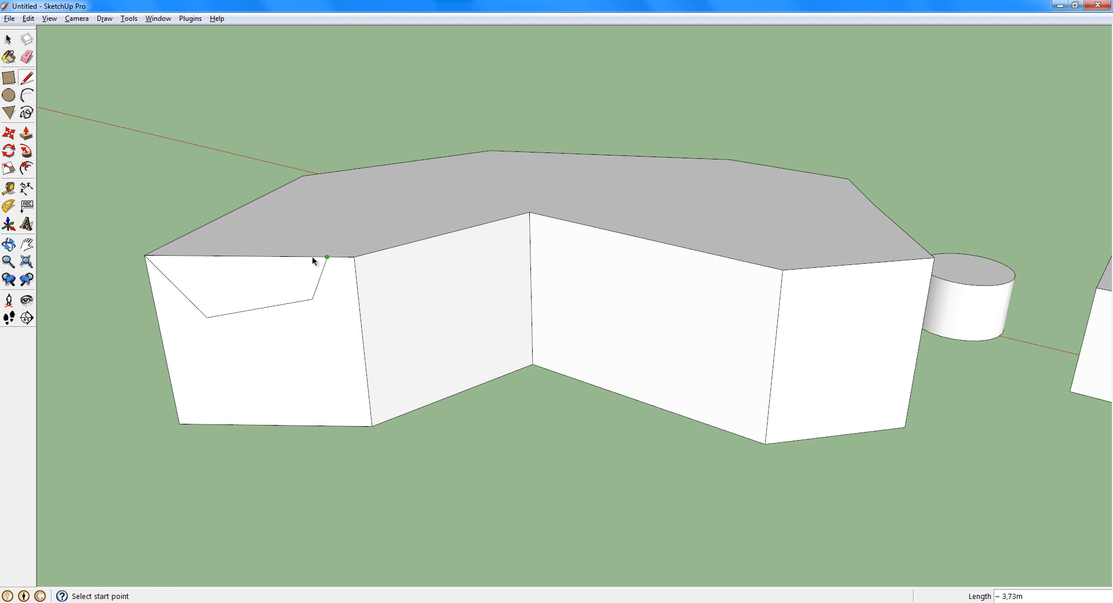
{"action": "middle_click_drag", "start_coordinate": [313, 255], "coordinate": [232, 227]}
Pull the four-sided shape on the end face outward about 9.44 m so it overhangs the irregular solid.
{"action": "left_click", "coordinate": [26, 134]}
{"action": "middle_click_drag", "start_coordinate": [72, 197], "coordinate": [533, 390]}
{"action": "left_click_drag", "start_coordinate": [534, 390], "coordinate": [675, 442]}
{"action": "middle_click_drag", "start_coordinate": [675, 442], "coordinate": [235, 270]}
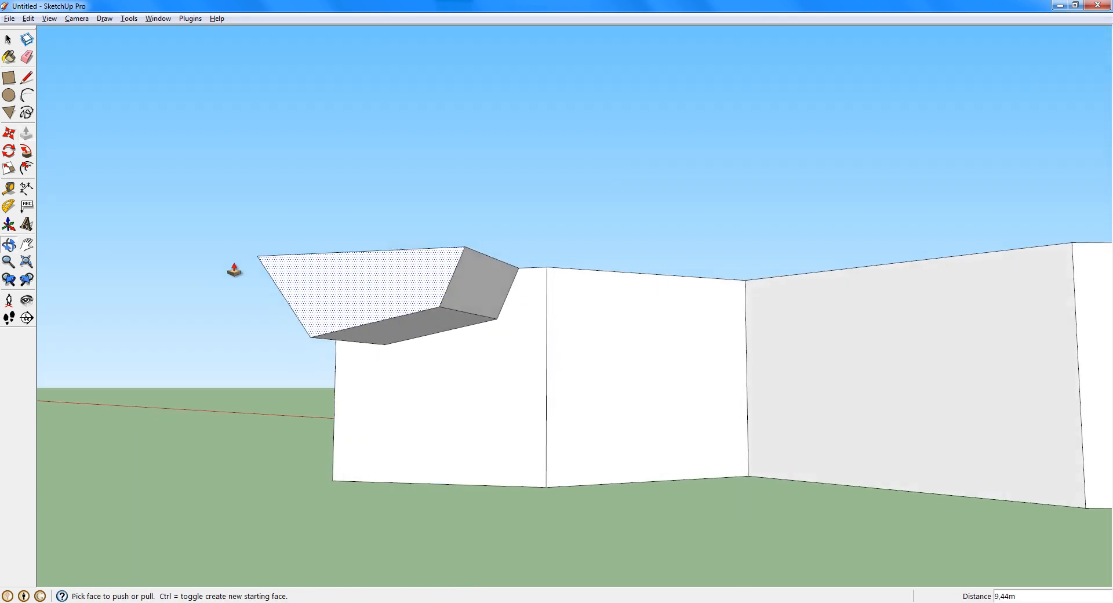
{"action": "middle_click_drag", "start_coordinate": [539, 304], "coordinate": [452, 279]}
{"action": "key", "text": "space"}
{"action": "mouse_move", "coordinate": [381, 320]}
{"action": "middle_mouse_down"}
{"action": "mouse_move", "coordinate": [662, 280]}
{"action": "mouse_move", "coordinate": [540, 332]}
{"action": "mouse_move", "coordinate": [604, 332]}
{"action": "mouse_move", "coordinate": [527, 417]}
{"action": "mouse_move", "coordinate": [425, 290]}
{"action": "mouse_move", "coordinate": [372, 328]}
{"action": "middle_mouse_up"}
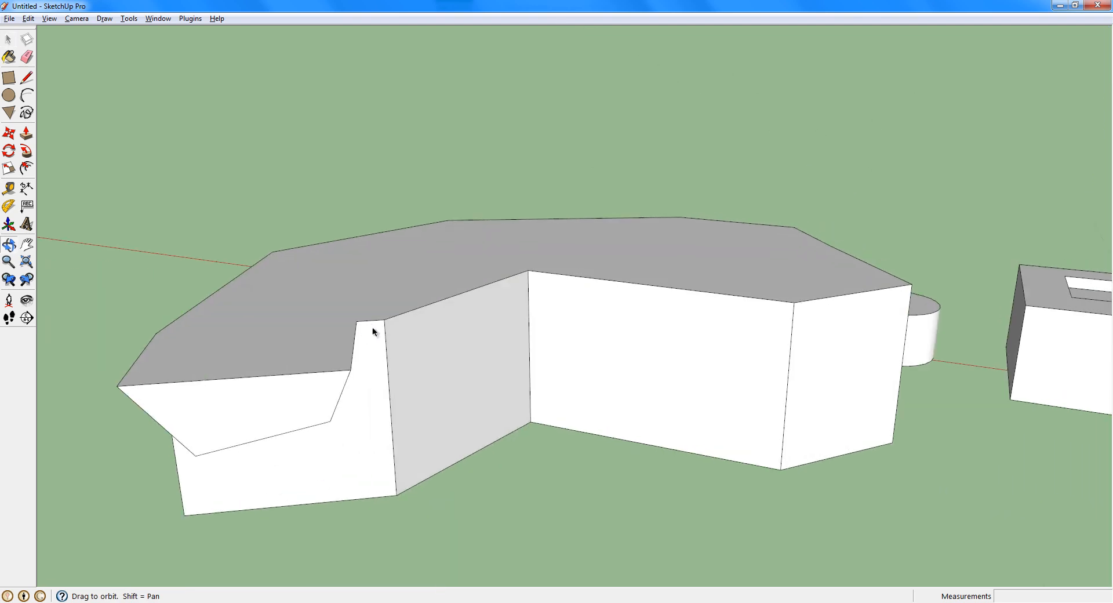